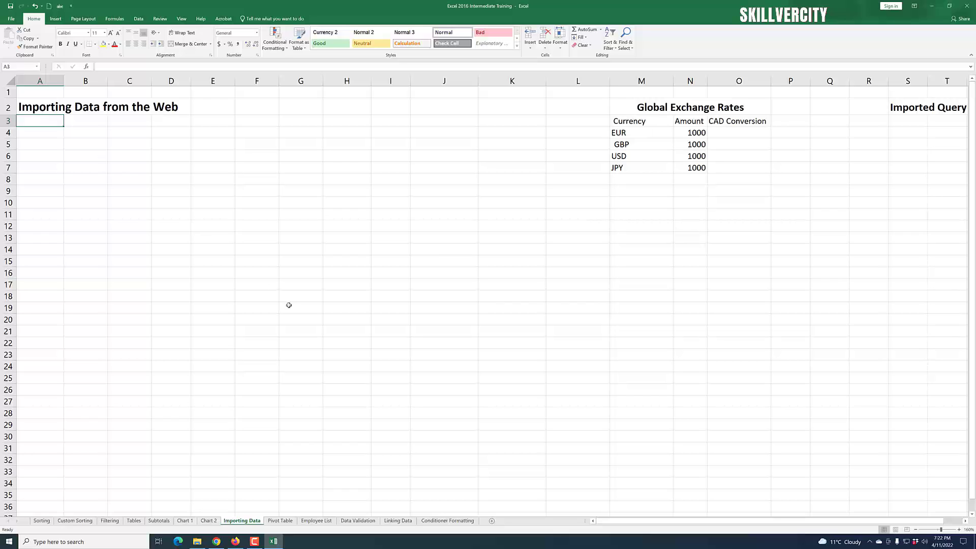
- Start a From Web data import from the Data tab's Get & Transform Data group
{"action": "scroll", "coordinate": [218, 119], "scroll_direction": "down", "scroll_amount": 2}
{"action": "scroll", "coordinate": [232, 194], "scroll_direction": "up", "scroll_amount": 2}
{"action": "left_click", "coordinate": [138, 19]}
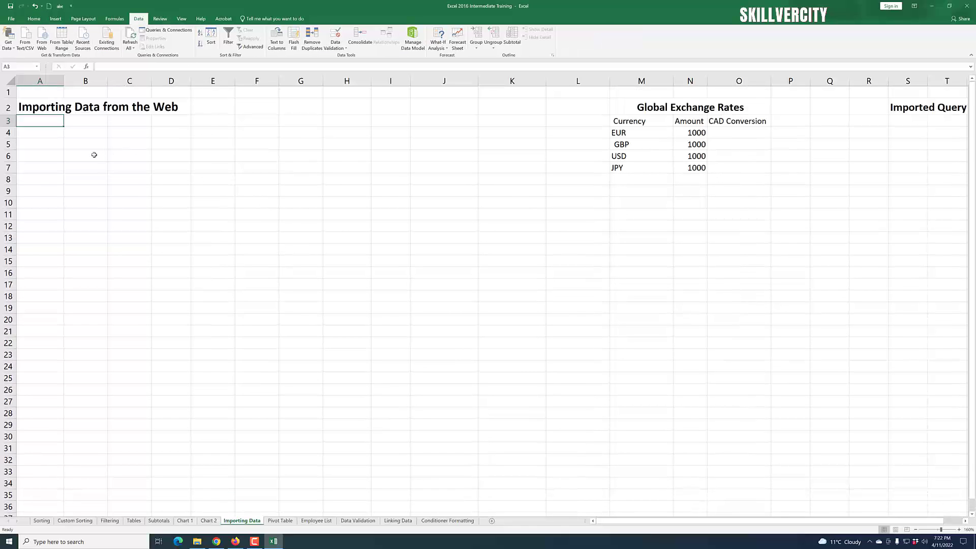
{"action": "left_click", "coordinate": [43, 43]}
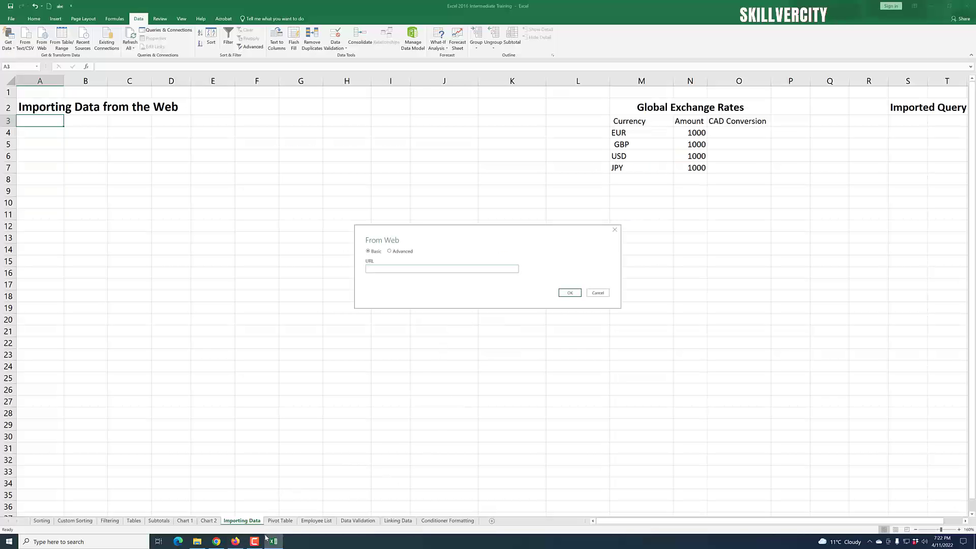
- Switch to Firefox and review the Calculator.net Currency Calculator and its Market Exchange Rates Table
{"action": "left_click", "coordinate": [233, 541]}
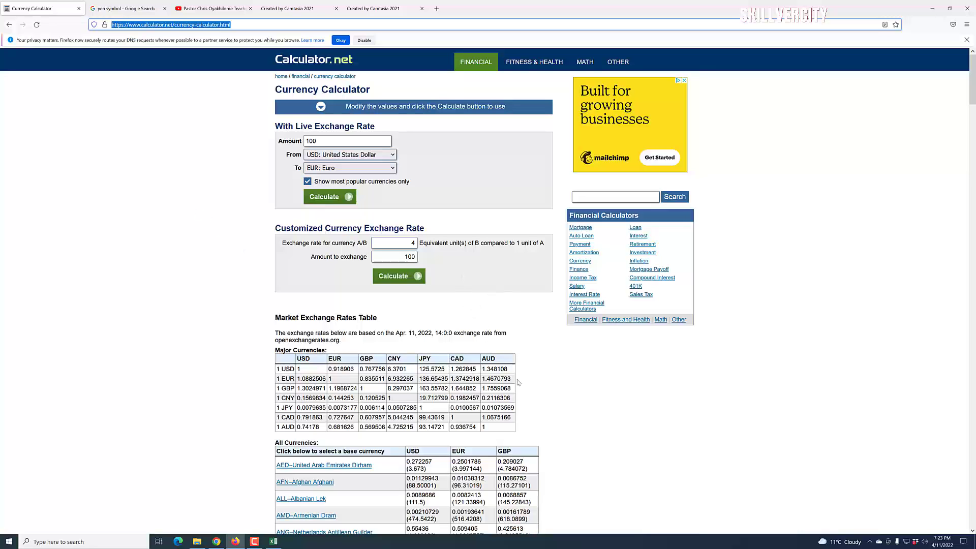
{"action": "scroll", "coordinate": [554, 408], "scroll_direction": "down", "scroll_amount": 1}
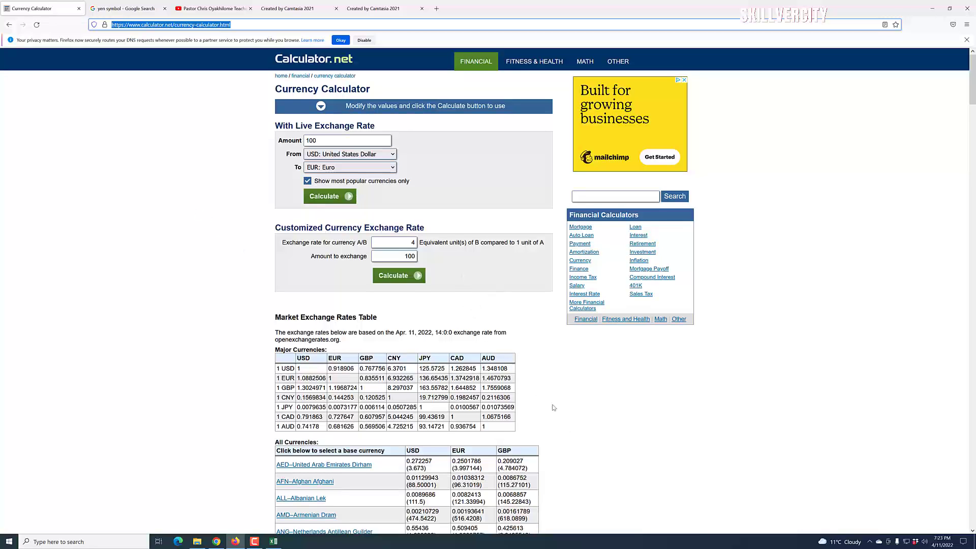
{"action": "scroll", "coordinate": [559, 412], "scroll_direction": "up", "scroll_amount": 1}
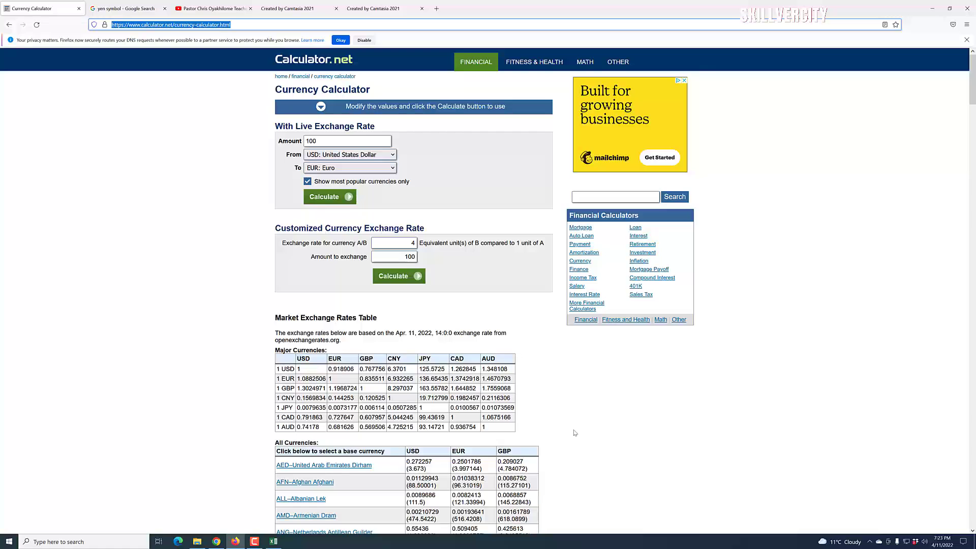
{"action": "scroll", "coordinate": [415, 314], "scroll_direction": "down", "scroll_amount": 3}
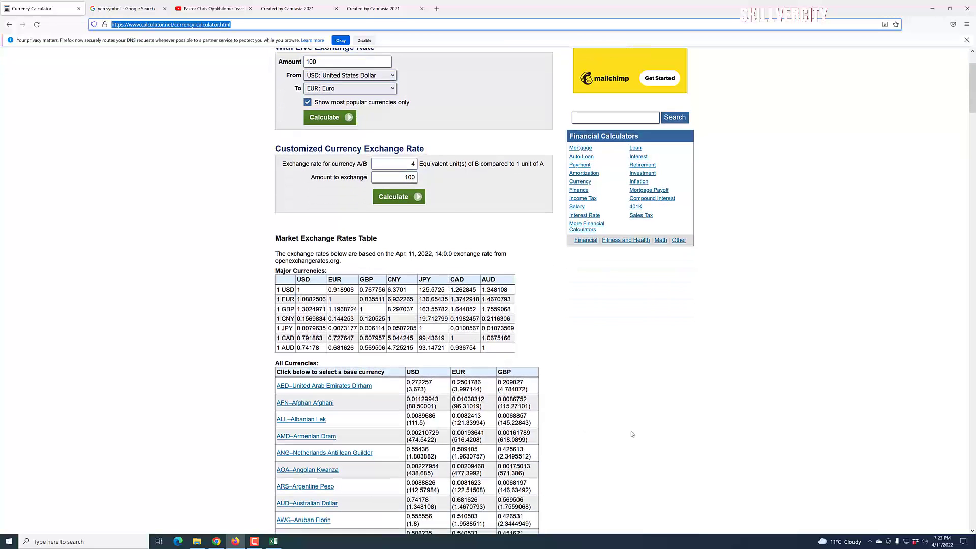
{"action": "scroll", "coordinate": [632, 433], "scroll_direction": "up", "scroll_amount": 3}
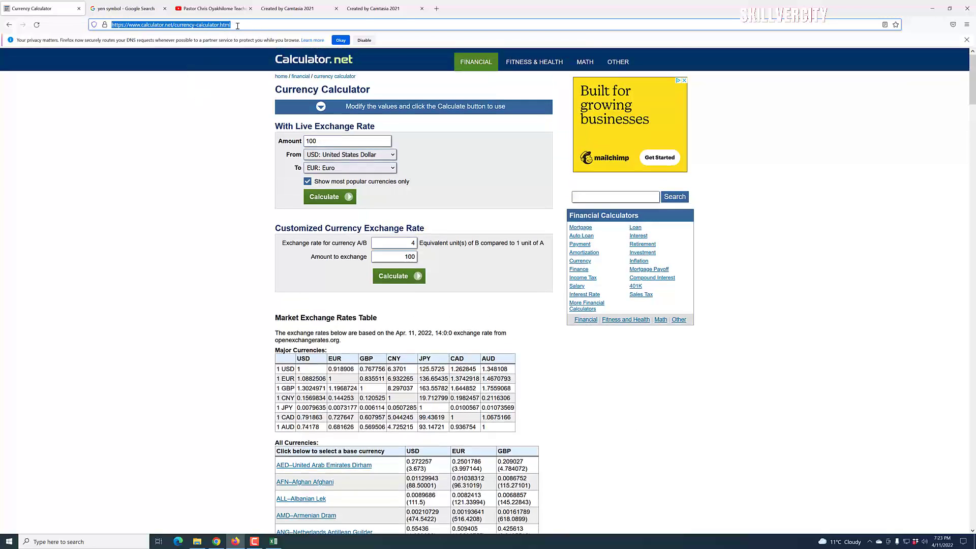
- Paste the calculator.net currency calculator URL into From Web and connect to list its tables
{"action": "left_click", "coordinate": [932, 8]}
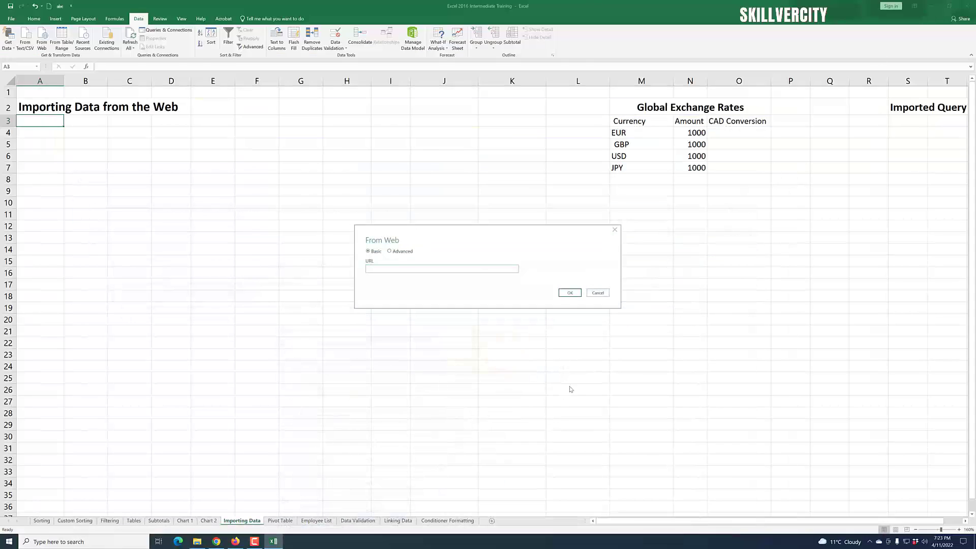
{"action": "left_click", "coordinate": [396, 267]}
{"action": "type", "text": "https://www.calculator.net/currency-calculator.html"}
{"action": "left_click", "coordinate": [570, 292]}
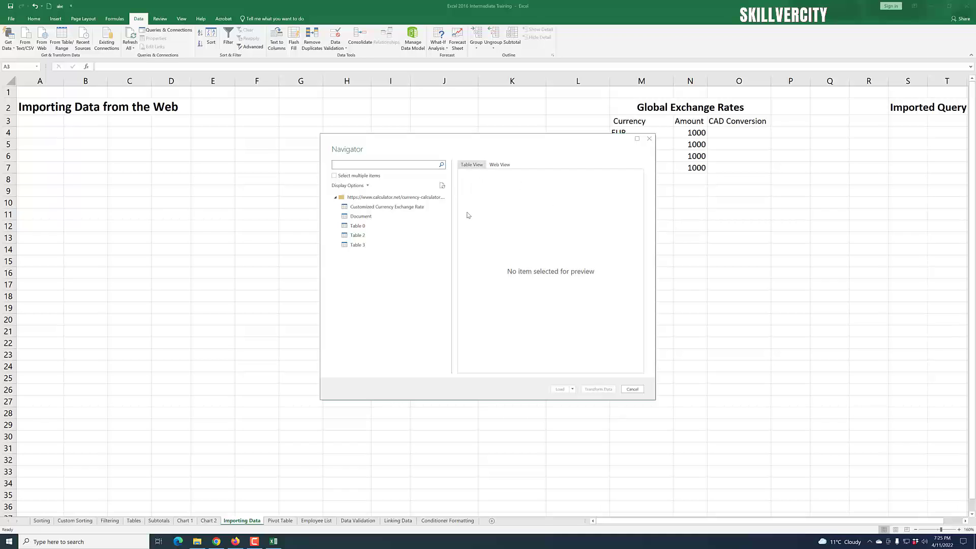
- Preview the page in Navigator's Web View, then return to Table View
{"action": "left_click", "coordinate": [499, 164]}
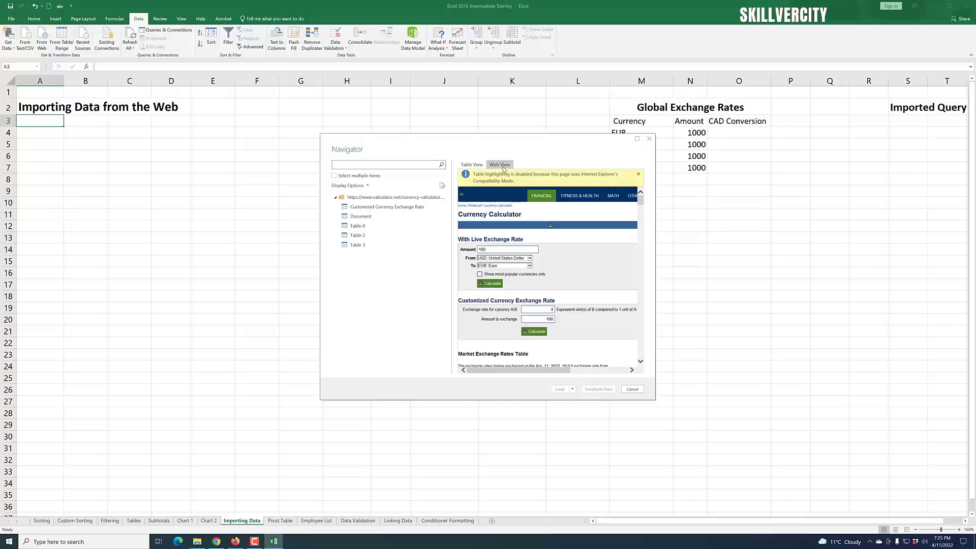
{"action": "mouse_move", "coordinate": [641, 203]}
{"action": "left_mouse_down"}
{"action": "mouse_move", "coordinate": [640, 291]}
{"action": "mouse_move", "coordinate": [640, 209]}
{"action": "left_mouse_up"}
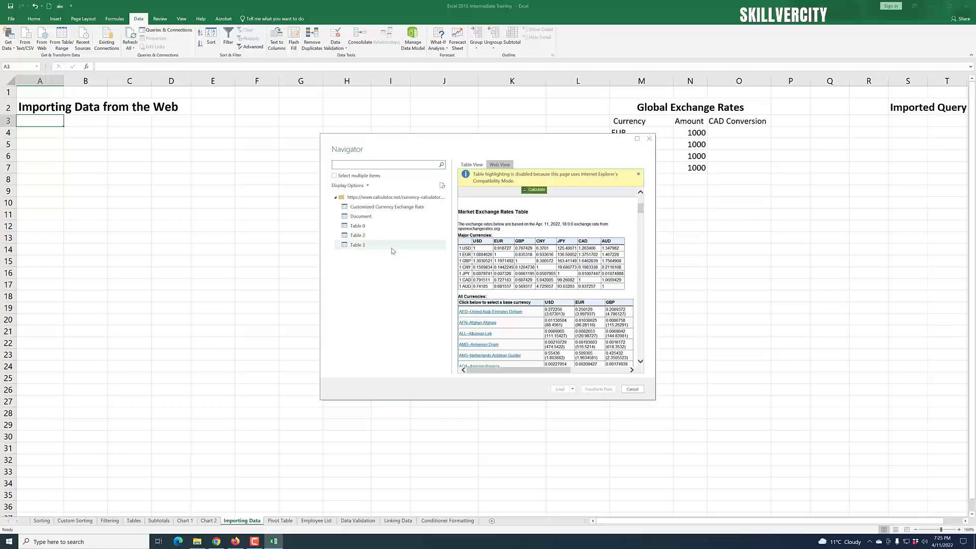
{"action": "left_click", "coordinate": [472, 165]}
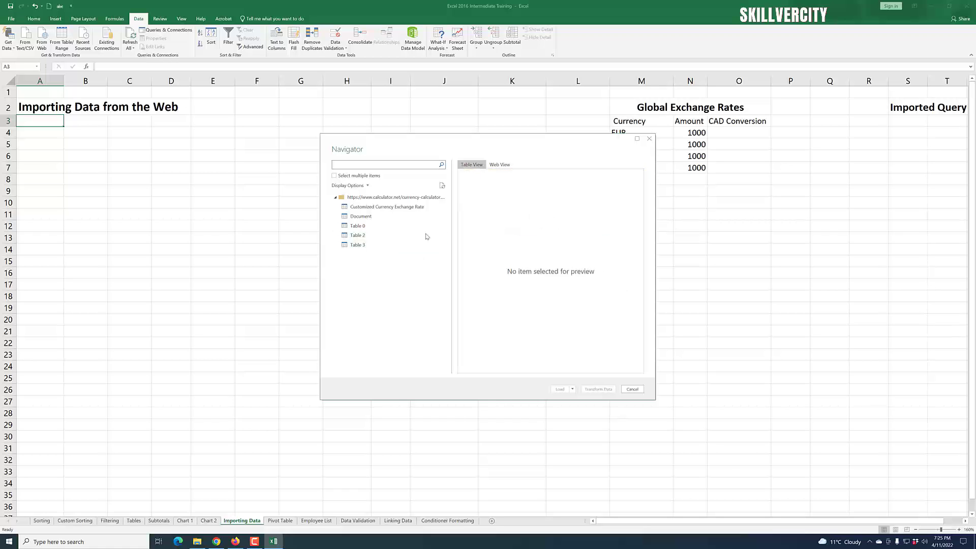
- Preview Customized Currency Exchange Rate, Document, Table 0, Table 2 and Table 3, then select Table 2
{"action": "left_click", "coordinate": [369, 208]}
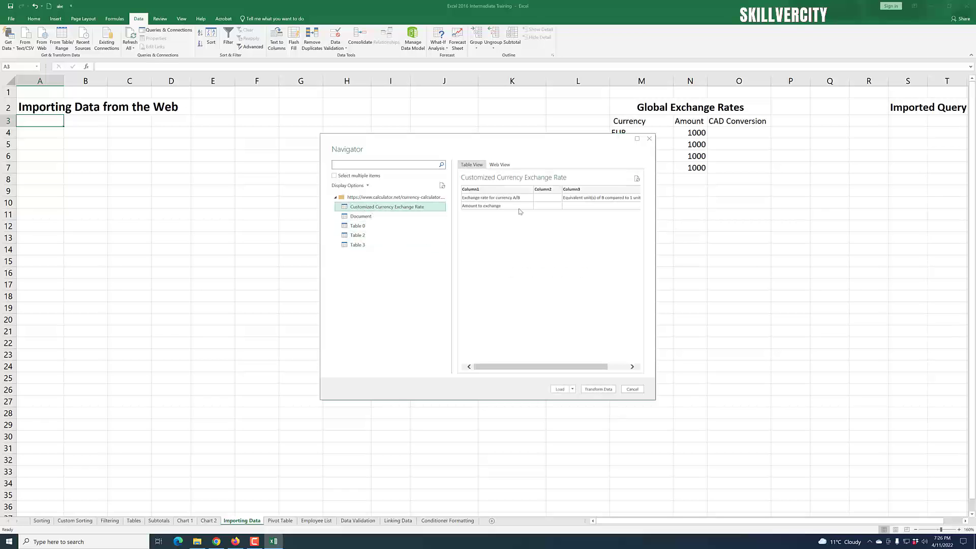
{"action": "left_click", "coordinate": [361, 216]}
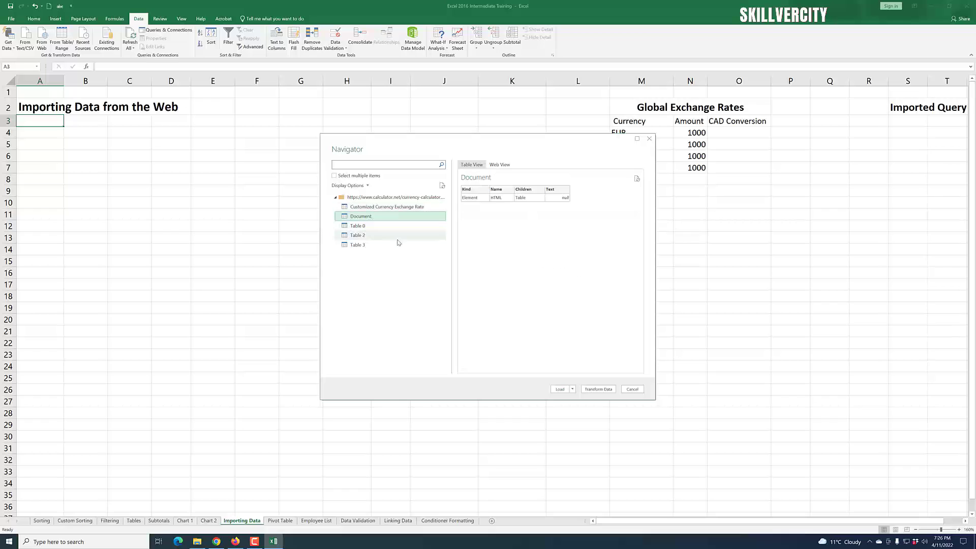
{"action": "left_click", "coordinate": [369, 227]}
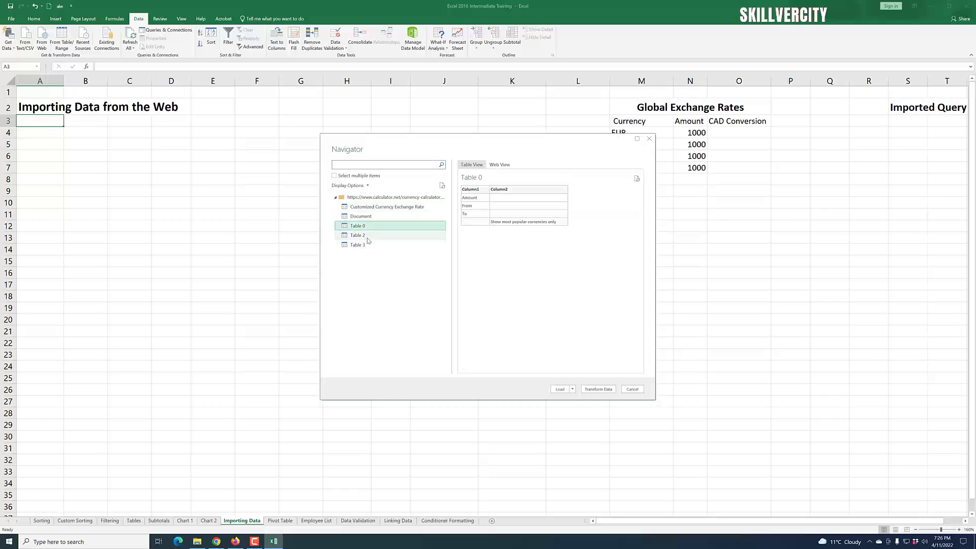
{"action": "left_click", "coordinate": [368, 237]}
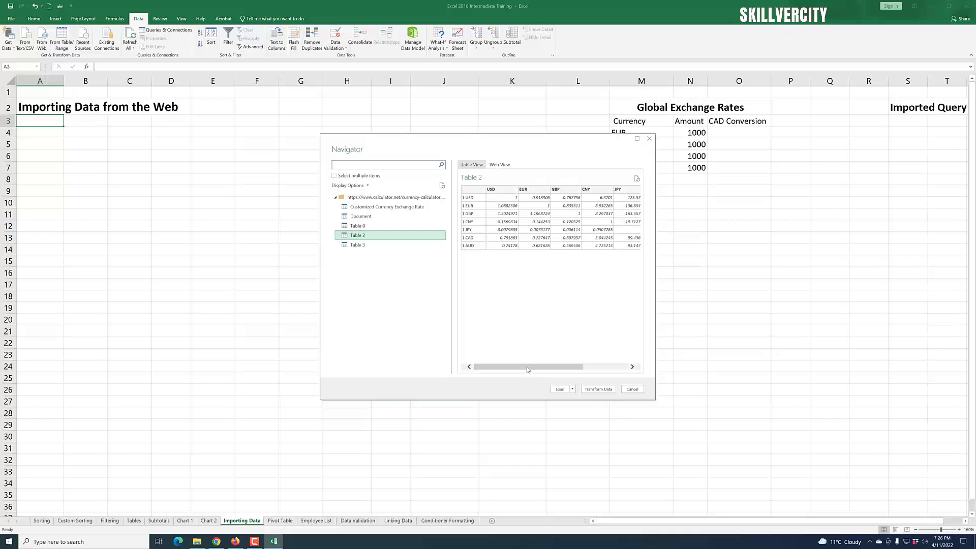
{"action": "mouse_move", "coordinate": [526, 367]}
{"action": "left_mouse_down"}
{"action": "mouse_move", "coordinate": [571, 367]}
{"action": "mouse_move", "coordinate": [526, 367]}
{"action": "left_mouse_up"}
{"action": "left_click", "coordinate": [368, 246]}
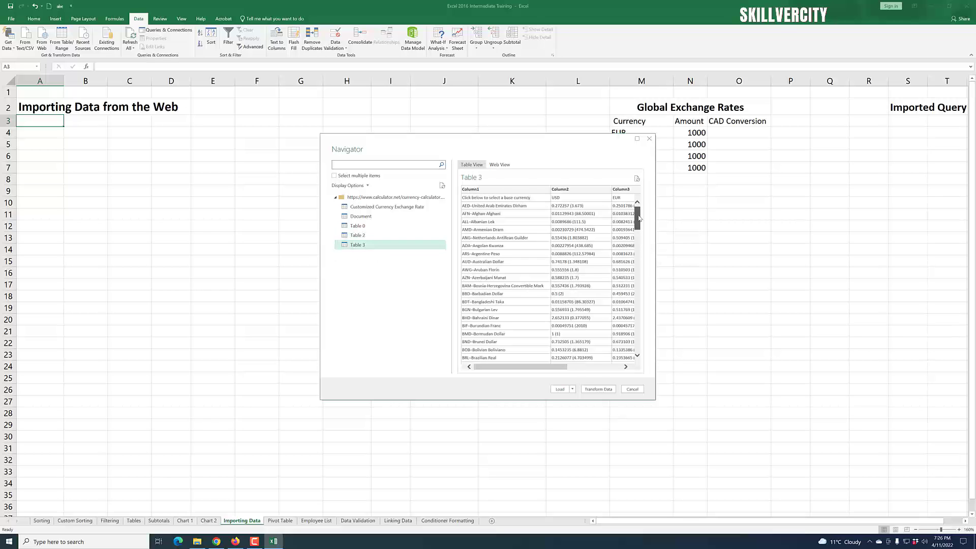
{"action": "mouse_move", "coordinate": [638, 218]}
{"action": "left_mouse_down"}
{"action": "mouse_move", "coordinate": [638, 246]}
{"action": "mouse_move", "coordinate": [638, 215]}
{"action": "left_mouse_up"}
{"action": "left_click", "coordinate": [366, 237]}
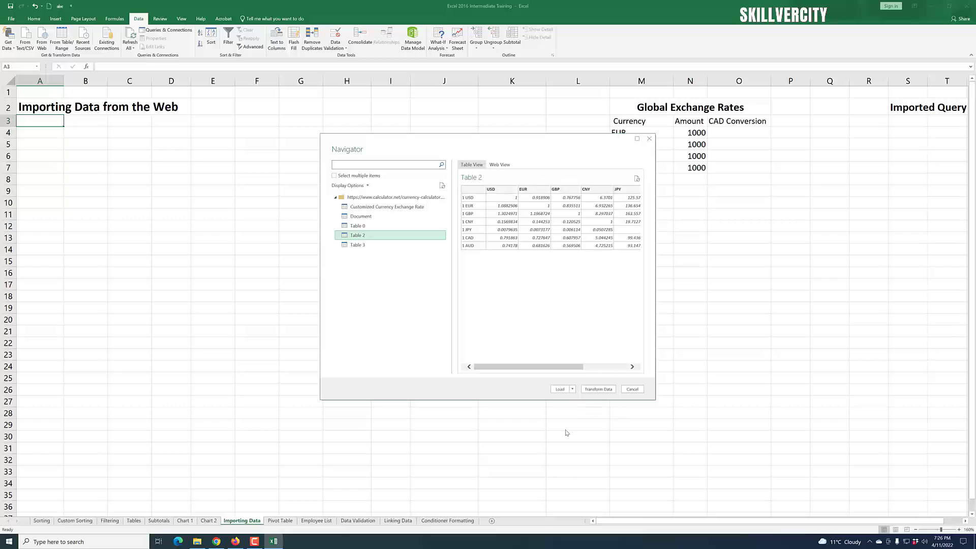
- Load Table 2 via Load To... into the existing worksheet at =$A$3
{"action": "left_click", "coordinate": [572, 389]}
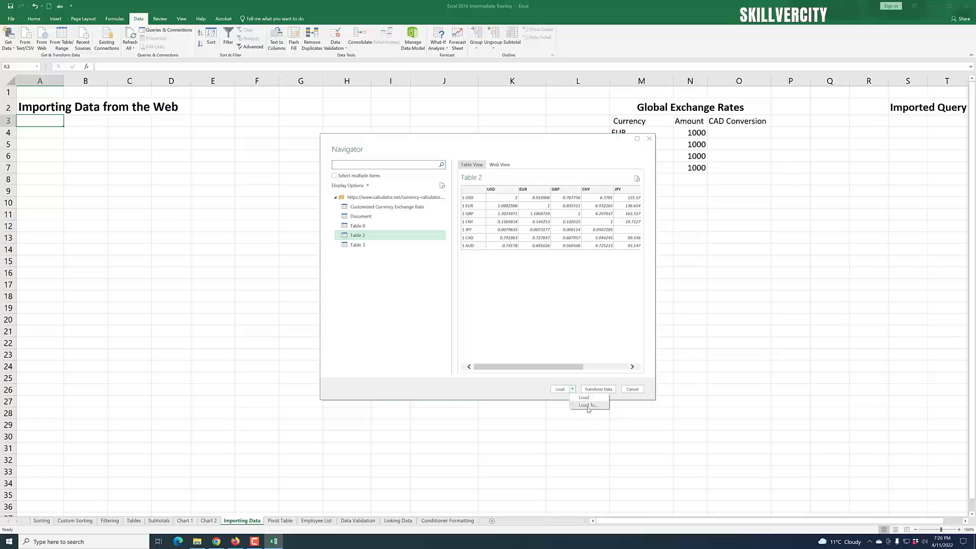
{"action": "left_click", "coordinate": [587, 406]}
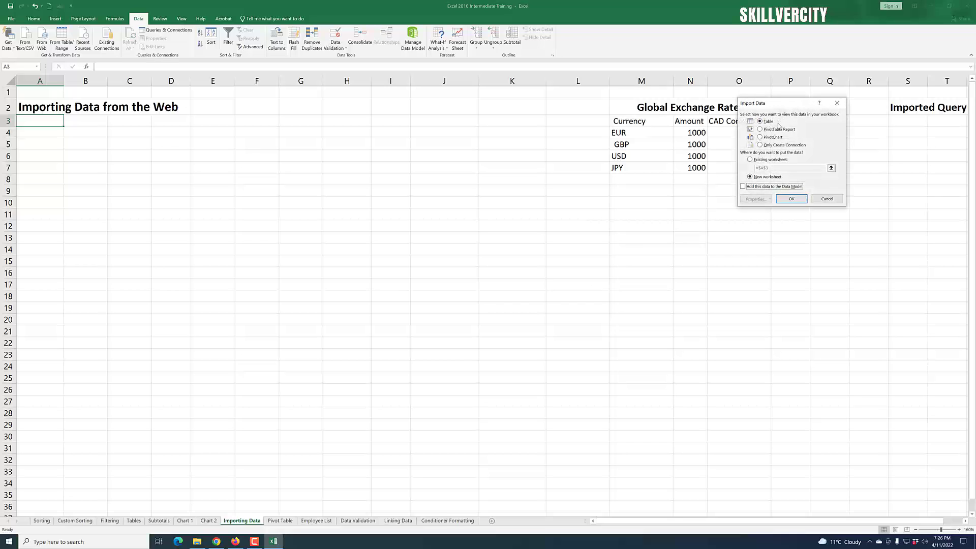
{"action": "left_click_drag", "start_coordinate": [780, 106], "coordinate": [530, 125]}
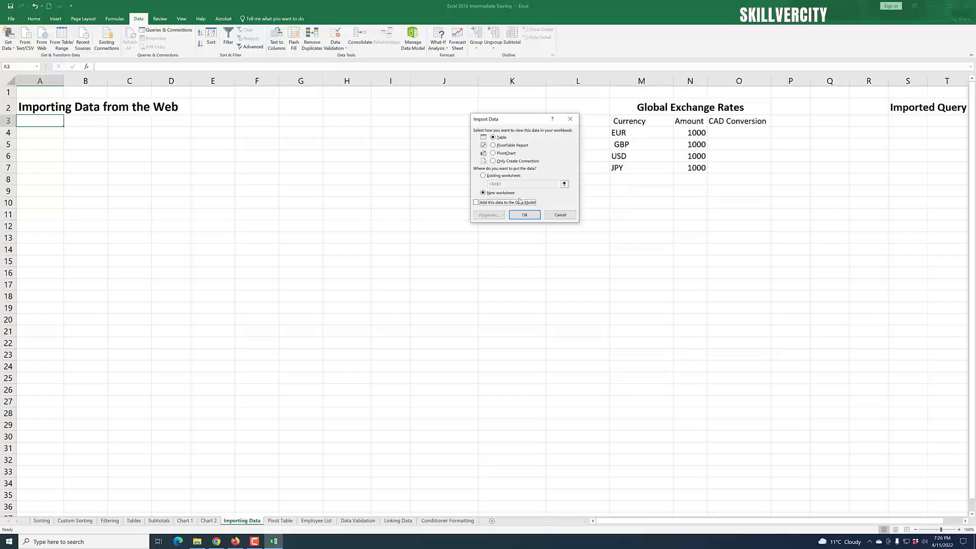
{"action": "left_click", "coordinate": [483, 175]}
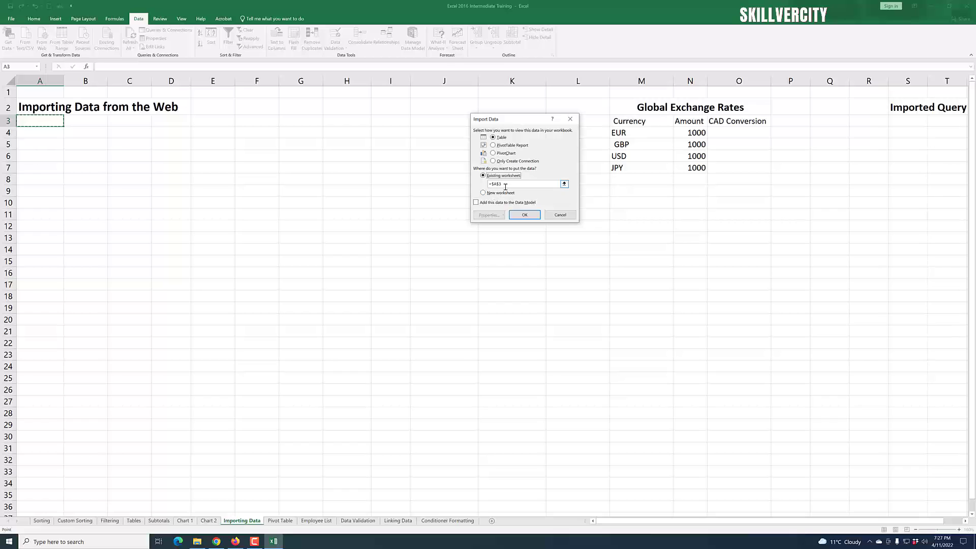
{"action": "left_click", "coordinate": [525, 215]}
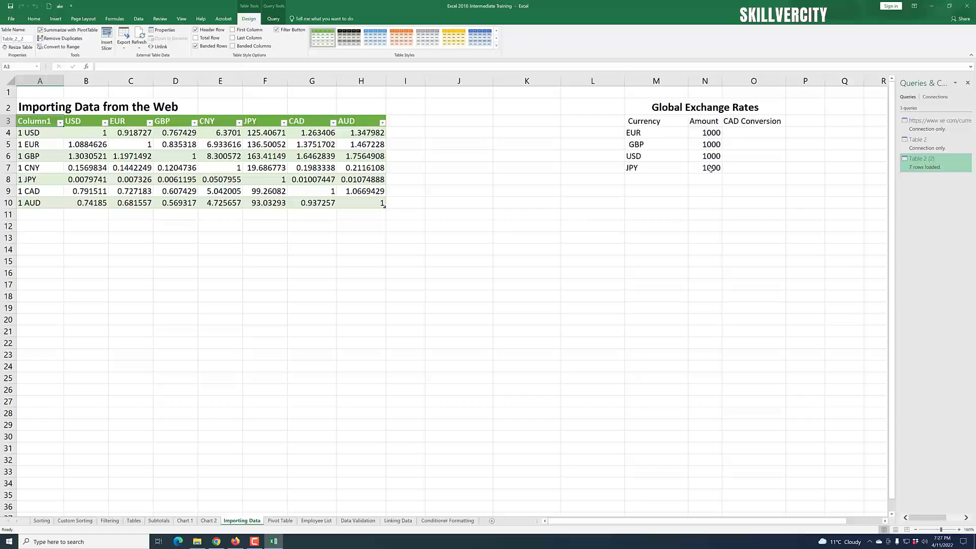
- Enter =N4*G5 in O4 so the EUR row converts to $1,375.17 CAD
{"action": "left_click", "coordinate": [748, 134]}
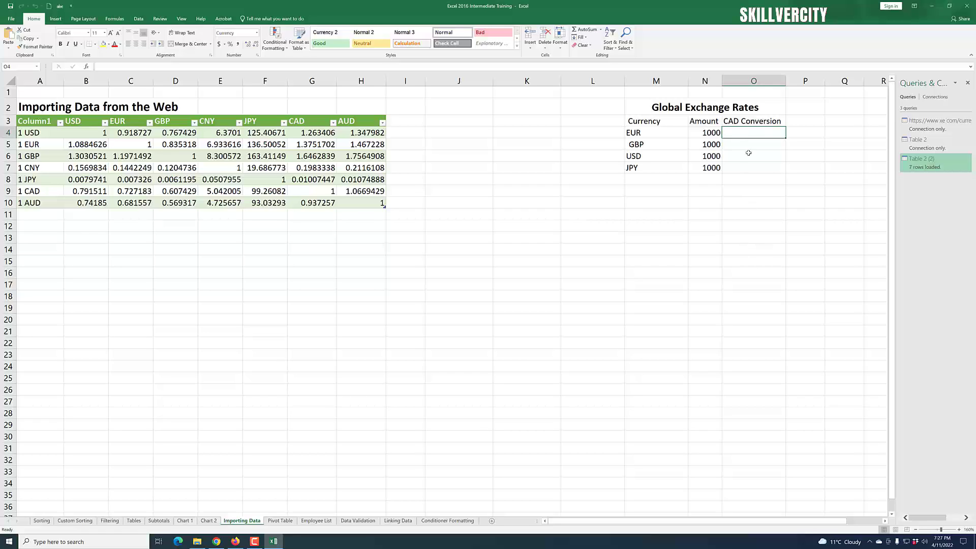
{"action": "left_click", "coordinate": [756, 205]}
{"action": "left_click", "coordinate": [743, 133]}
{"action": "type", "text": "="}
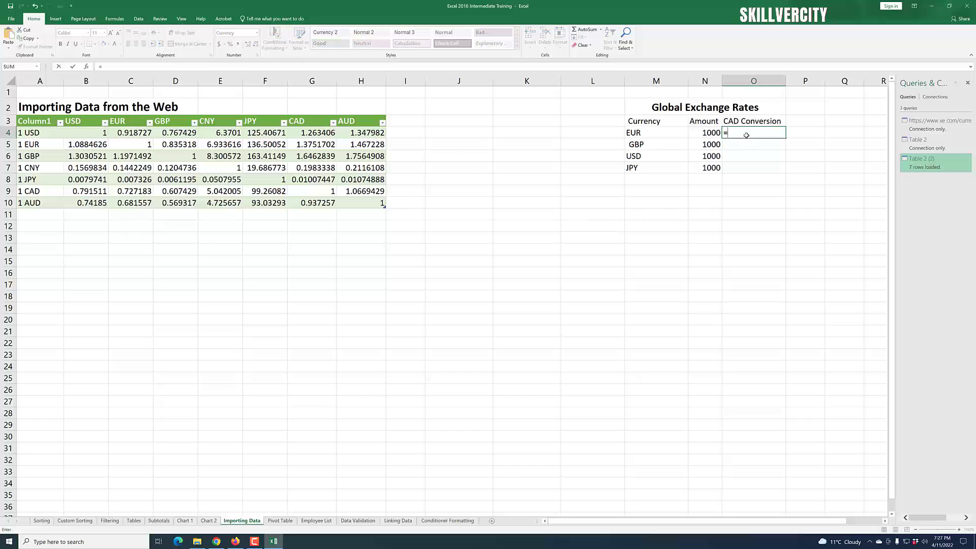
{"action": "left_click", "coordinate": [704, 136]}
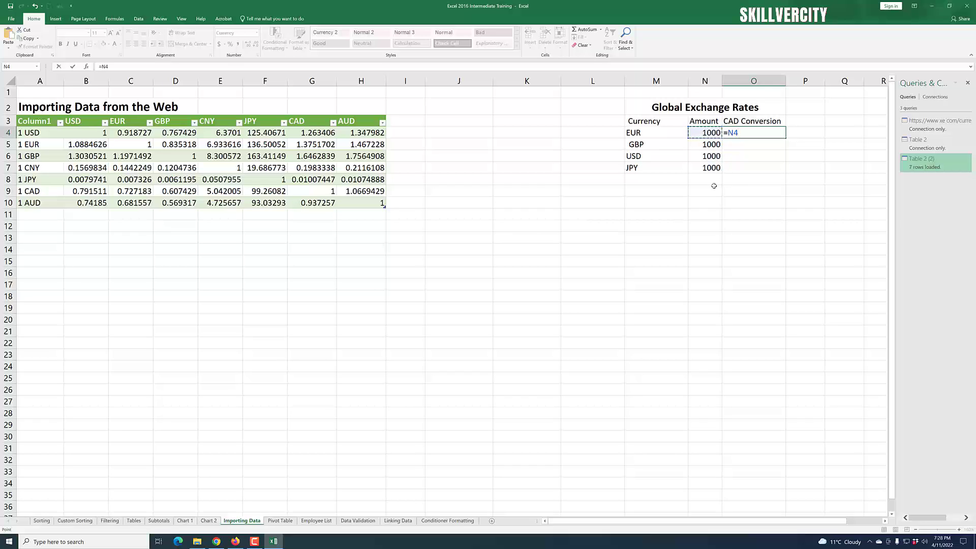
{"action": "type", "text": "*"}
{"action": "left_click", "coordinate": [317, 145]}
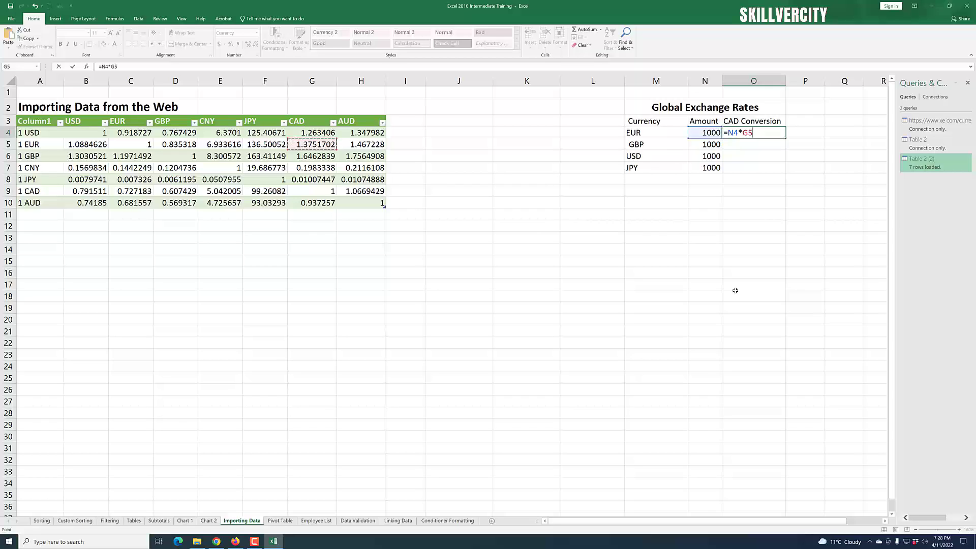
{"action": "key", "text": "Return"}
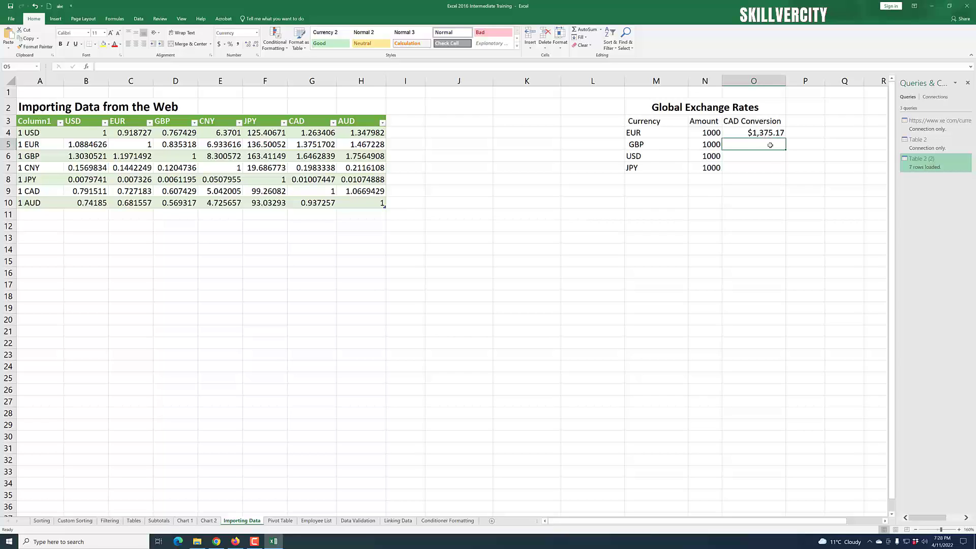
{"action": "left_click", "coordinate": [757, 185]}
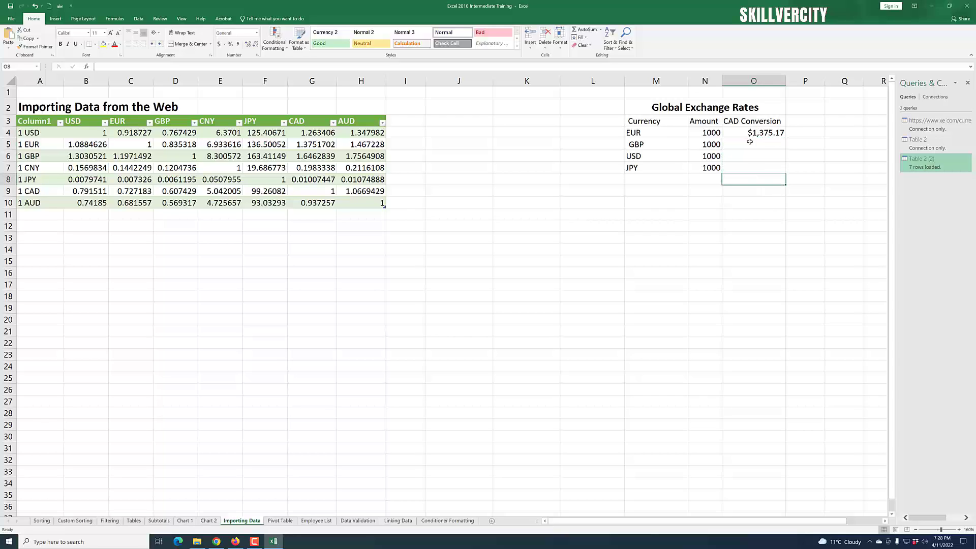
- Enter =N5*G6 in O5 so the GBP row converts to $1,646.28 CAD
{"action": "key", "text": "Up"}
{"action": "key", "text": "Up"}
{"action": "key", "text": "Up"}
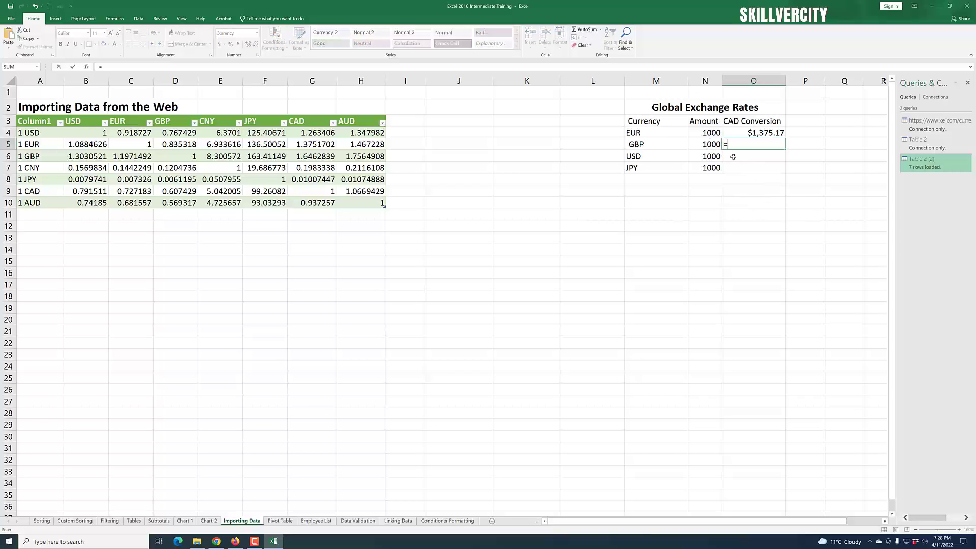
{"action": "type", "text": "="}
{"action": "key", "text": "Left"}
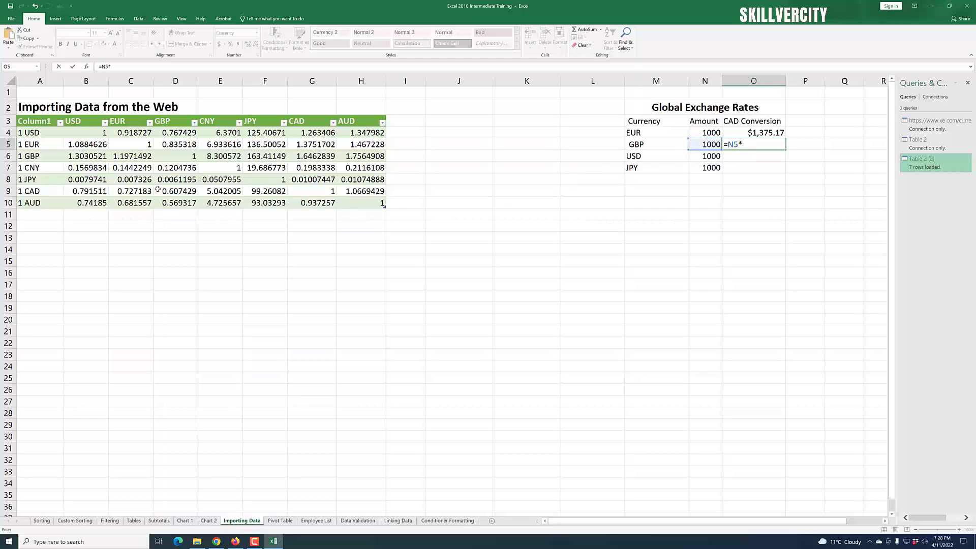
{"action": "left_click", "coordinate": [315, 156]}
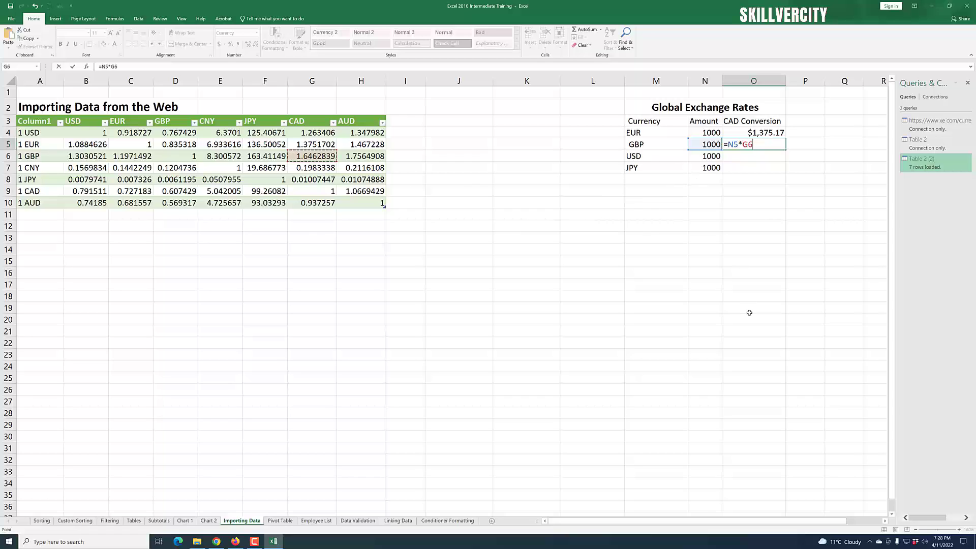
{"action": "key", "text": "Return"}
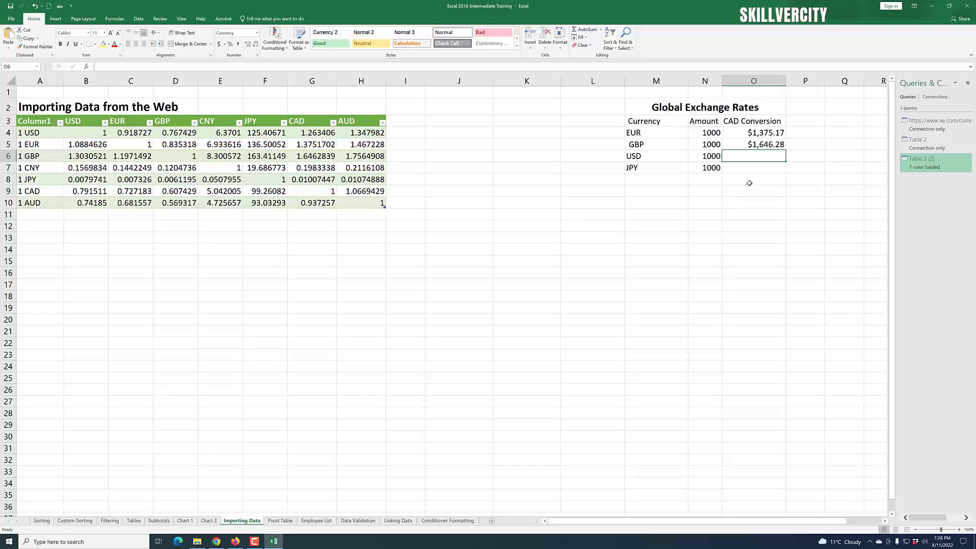
- Enter =N6*G4 in O6 so the USD row converts to $1,263.41 CAD
{"action": "type", "text": "="}
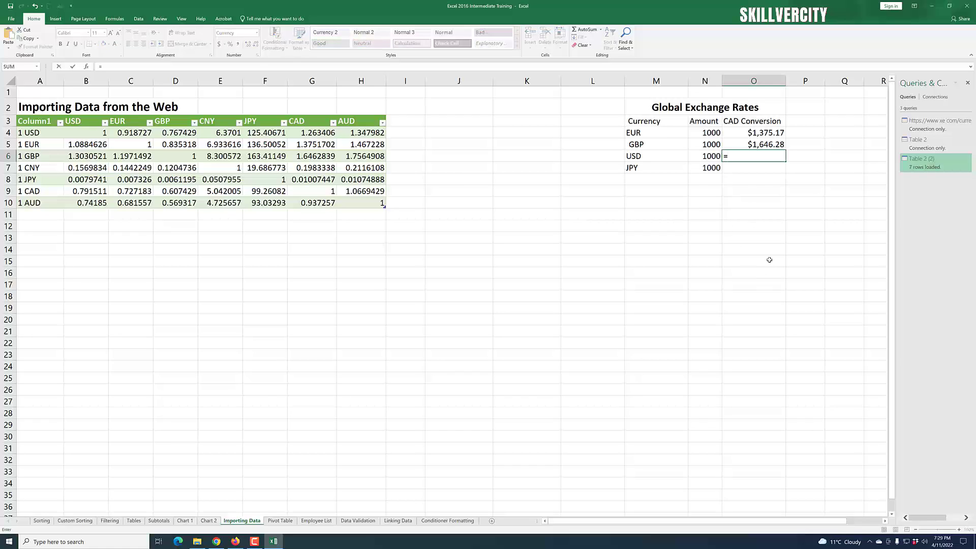
{"action": "left_click", "coordinate": [709, 156]}
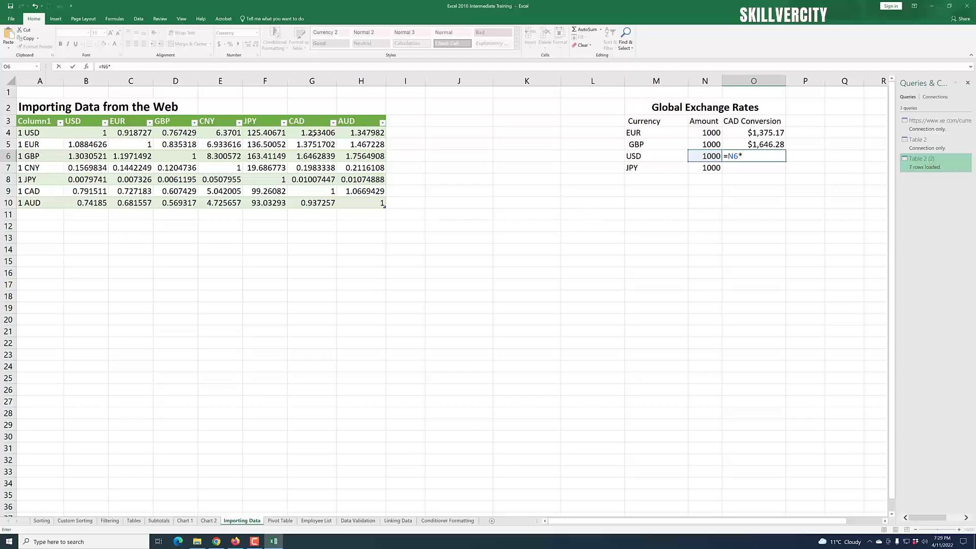
{"action": "left_click", "coordinate": [312, 133]}
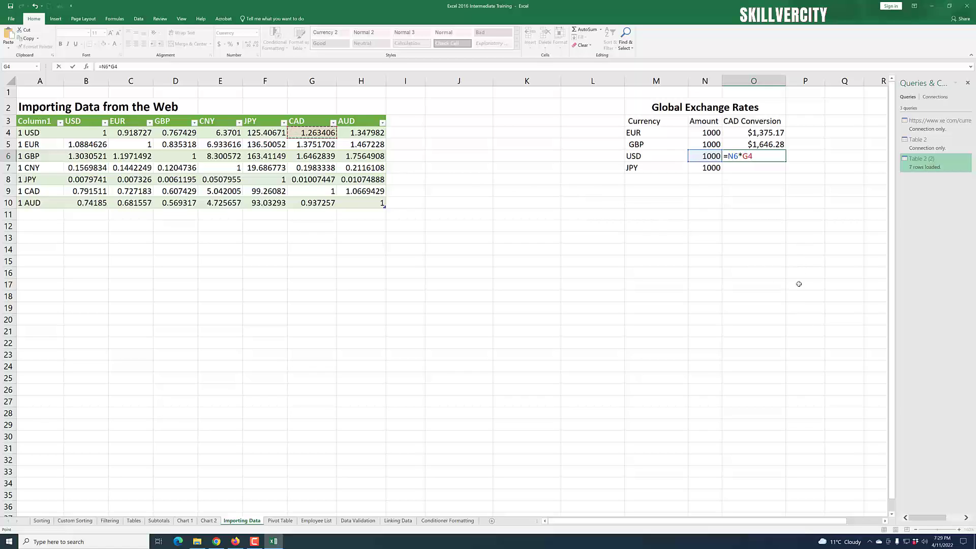
{"action": "key", "text": "Return"}
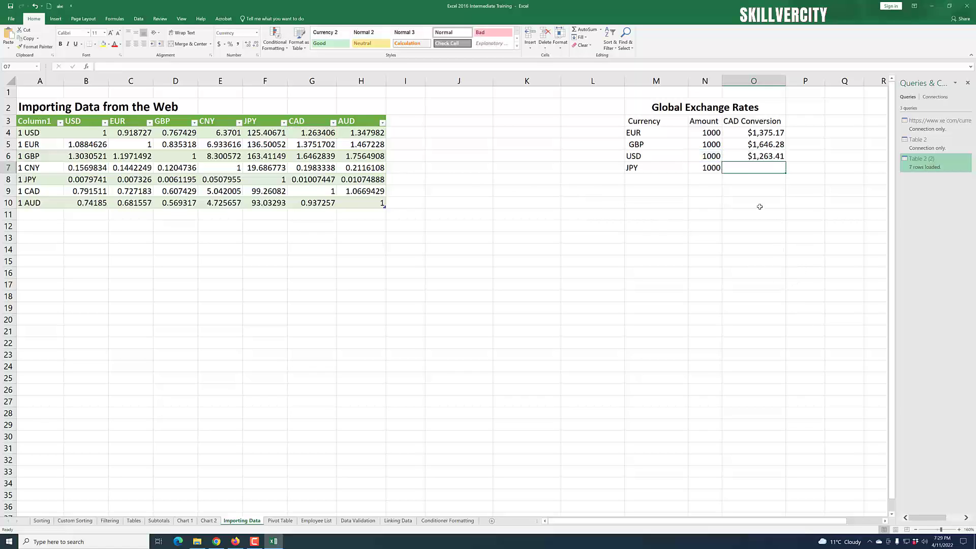
- Enter =N7*G8 in O7 for a $10.07 JPY conversion, then select the N4 and N5 amounts
{"action": "left_click", "coordinate": [759, 206]}
{"action": "left_click", "coordinate": [759, 176]}
{"action": "left_click", "coordinate": [759, 168]}
{"action": "type", "text": "="}
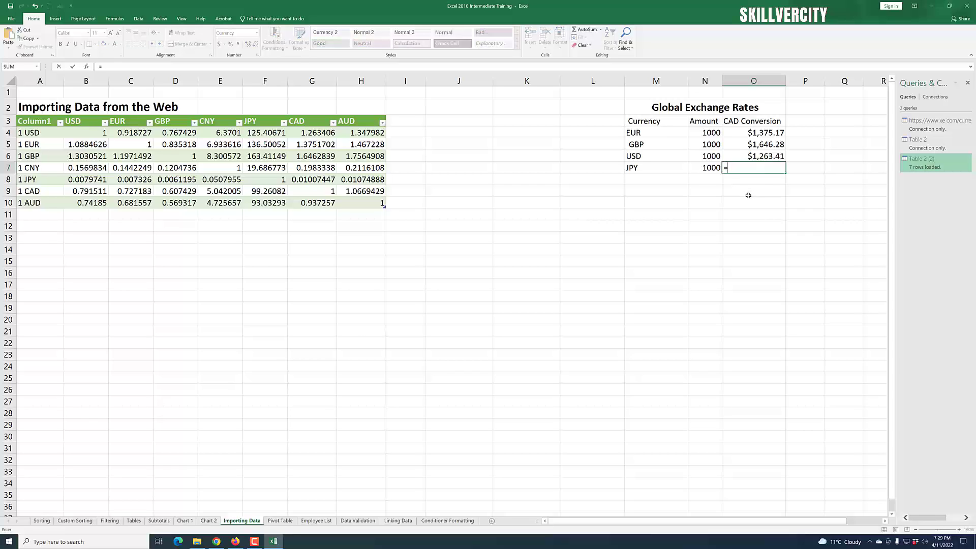
{"action": "left_click", "coordinate": [709, 170]}
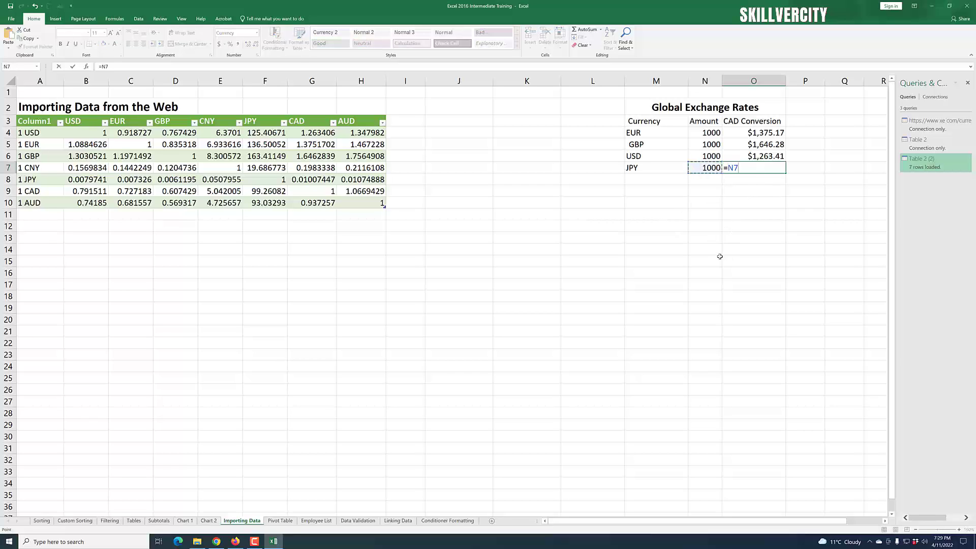
{"action": "type", "text": "*"}
{"action": "left_click", "coordinate": [316, 179]}
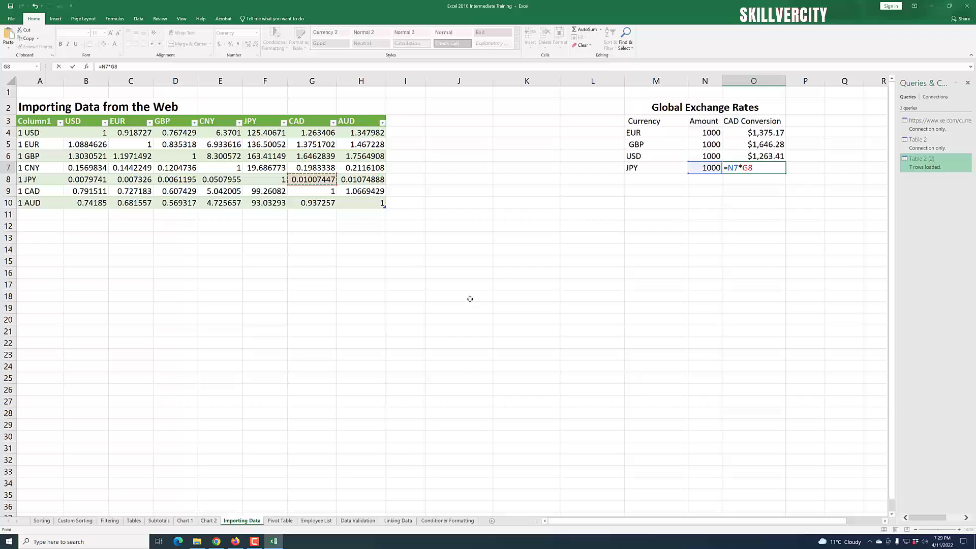
{"action": "key", "text": "Return"}
{"action": "left_click", "coordinate": [739, 331]}
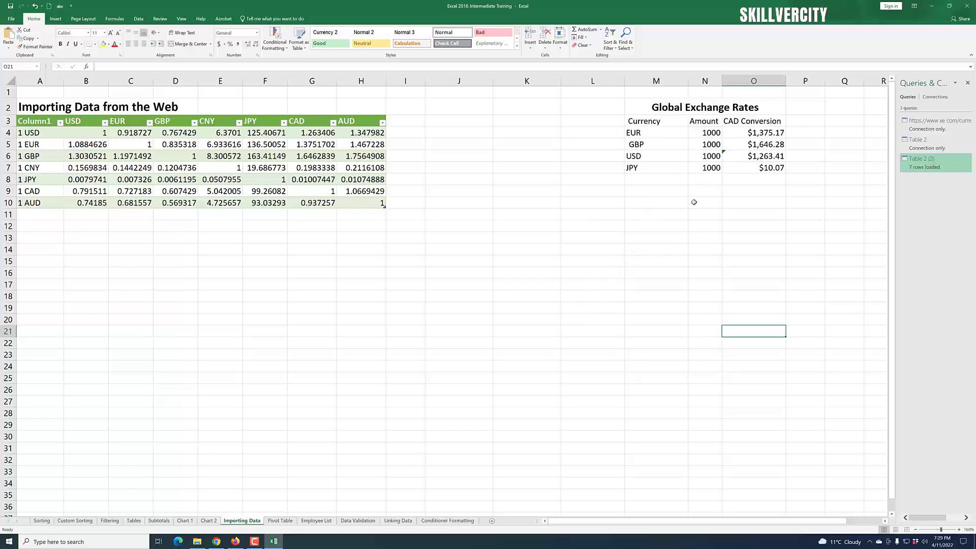
{"action": "left_click", "coordinate": [707, 134]}
{"action": "left_click", "coordinate": [711, 146]}
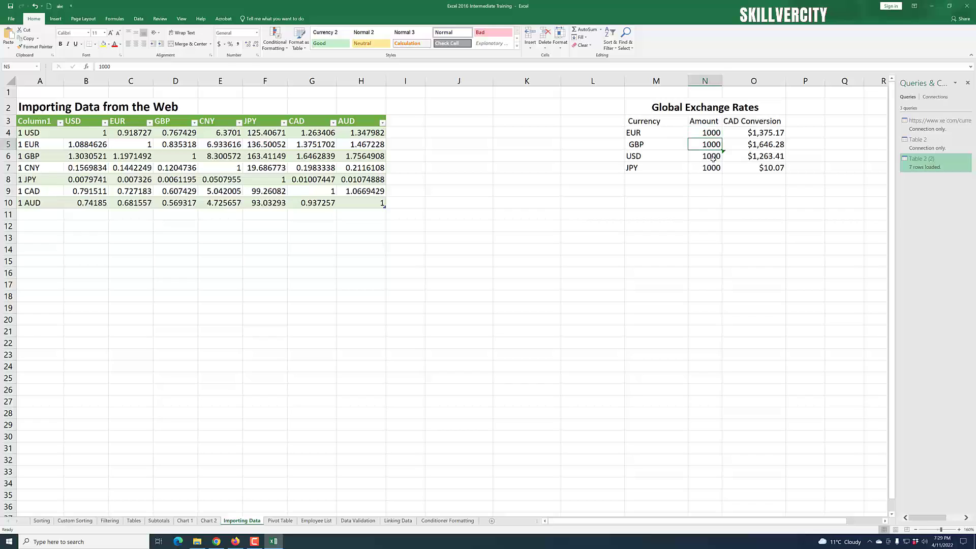
- Change the EUR amount in N4 to 800 and the GBP amount in N5 to 785
{"action": "left_click", "coordinate": [709, 167]}
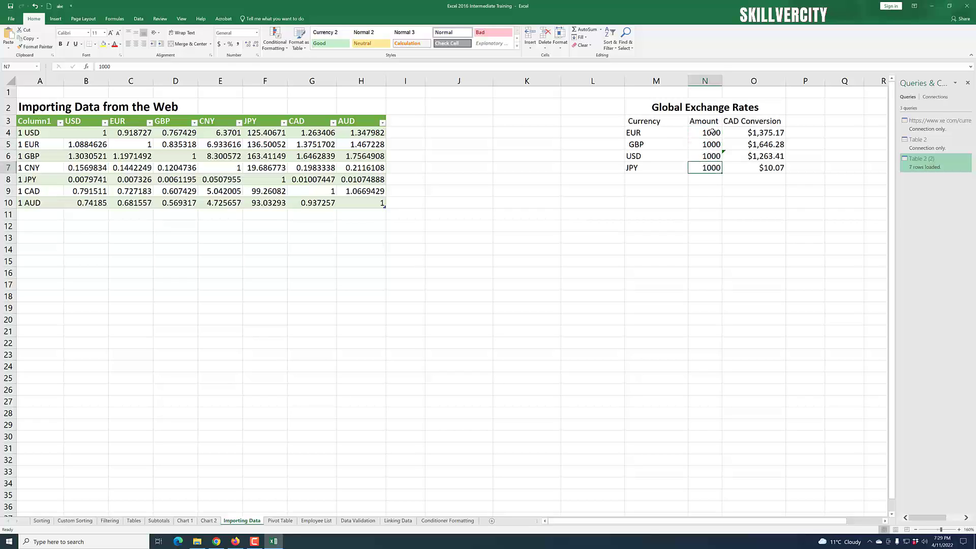
{"action": "left_click", "coordinate": [712, 131]}
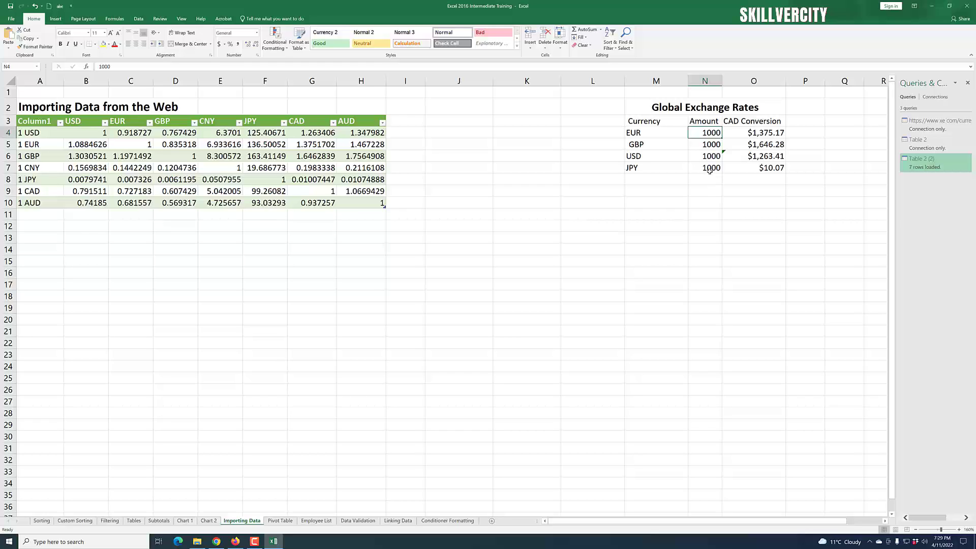
{"action": "type", "text": "8"}
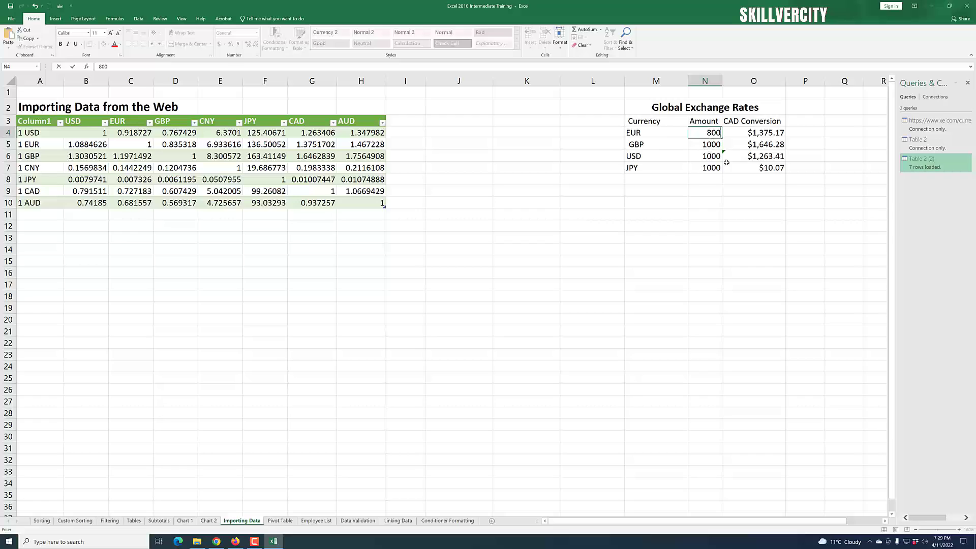
{"action": "left_click", "coordinate": [776, 201]}
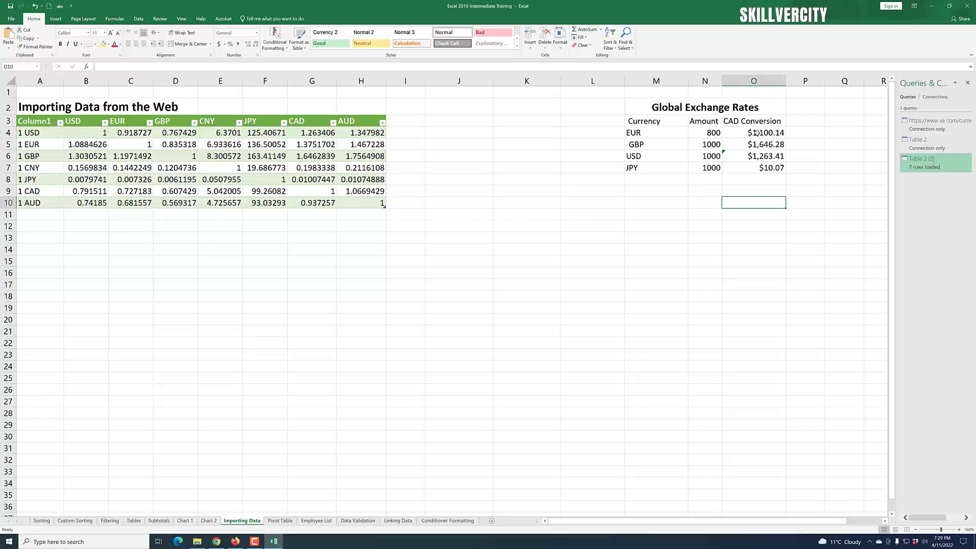
{"action": "left_click", "coordinate": [709, 148]}
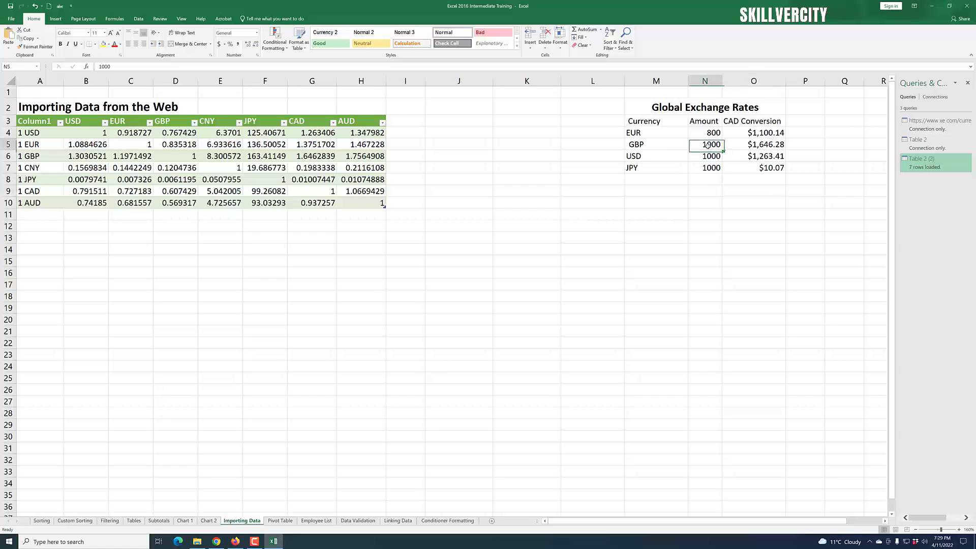
{"action": "type", "text": "785"}
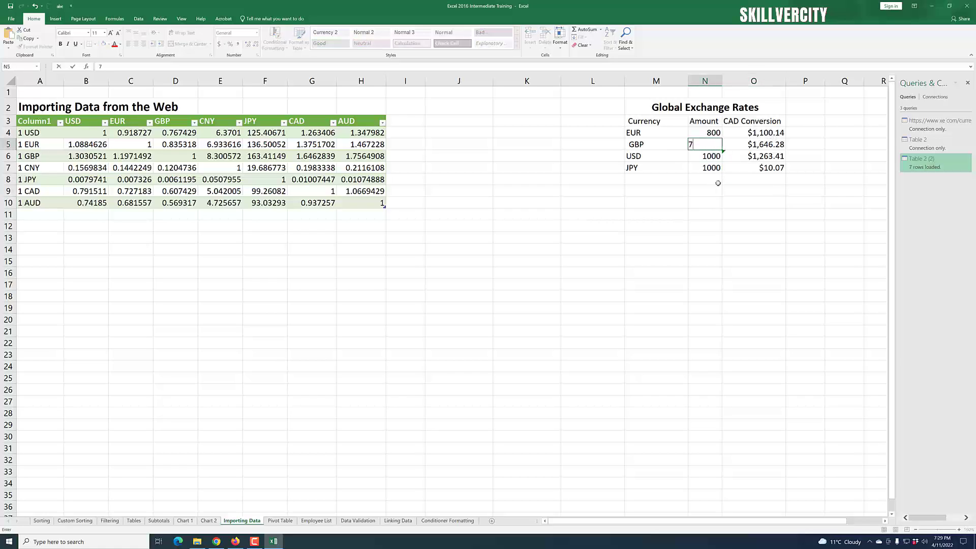
{"action": "left_click", "coordinate": [810, 212]}
- Change the USD amount in N6 to 590 and the JPY amount in N7 to 546
{"action": "left_click", "coordinate": [706, 156]}
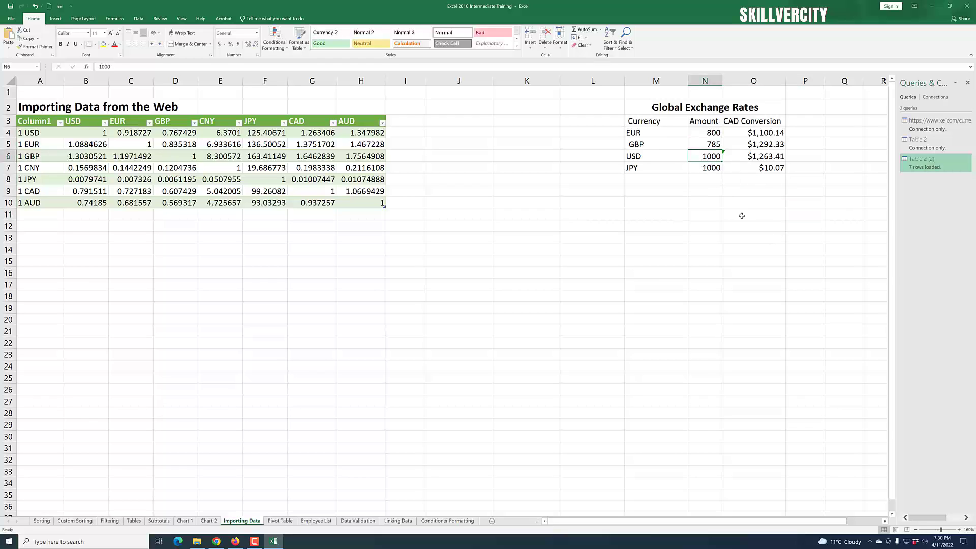
{"action": "type", "text": "590"}
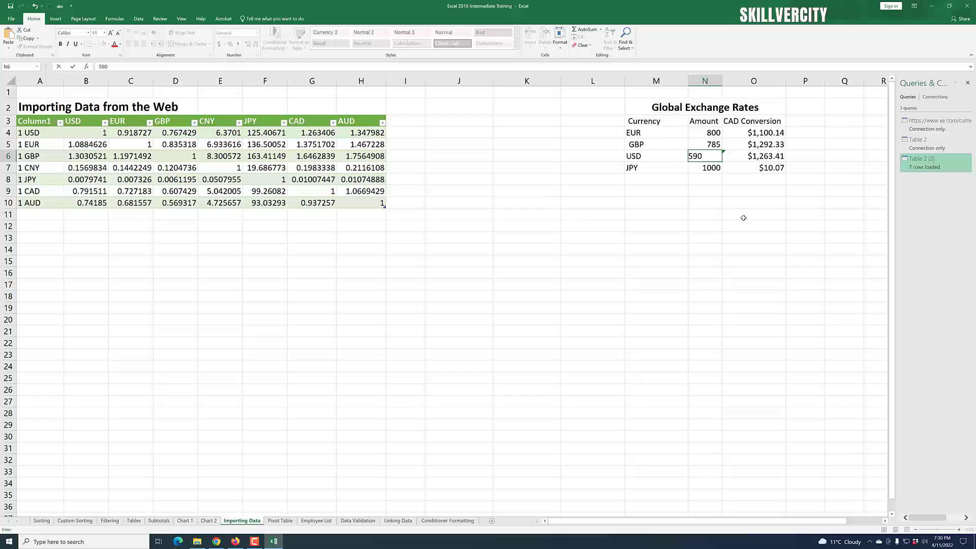
{"action": "key", "text": "Return"}
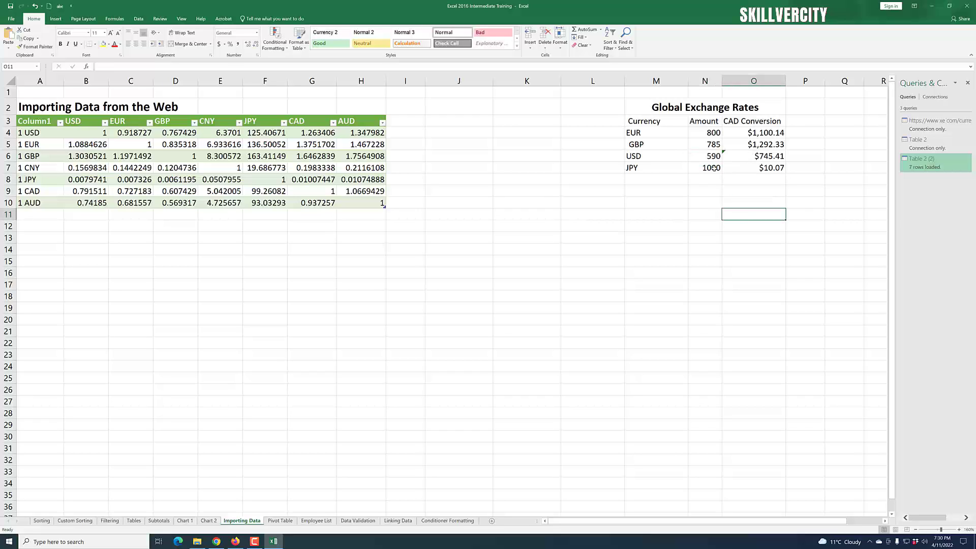
{"action": "type", "text": "546"}
{"action": "left_click", "coordinate": [746, 233]}
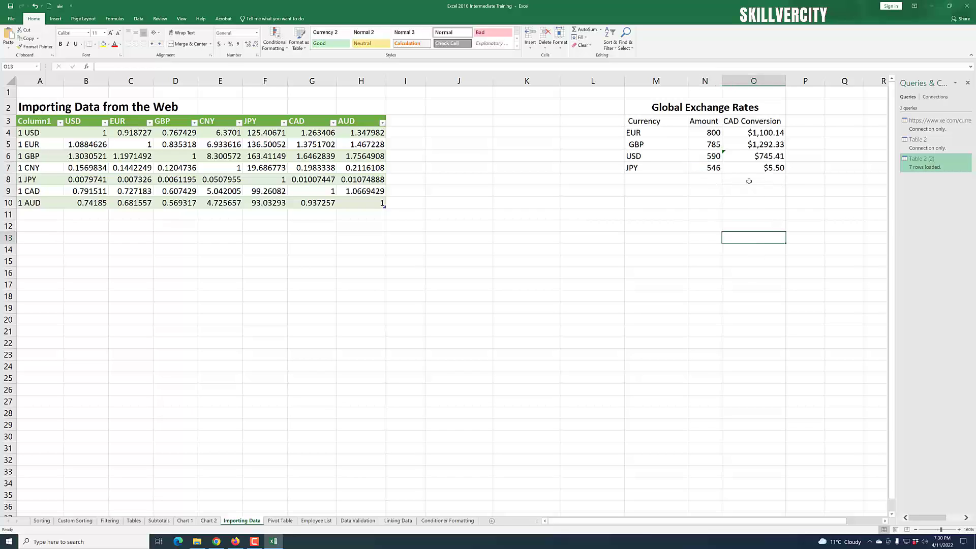
{"action": "left_click", "coordinate": [758, 318]}
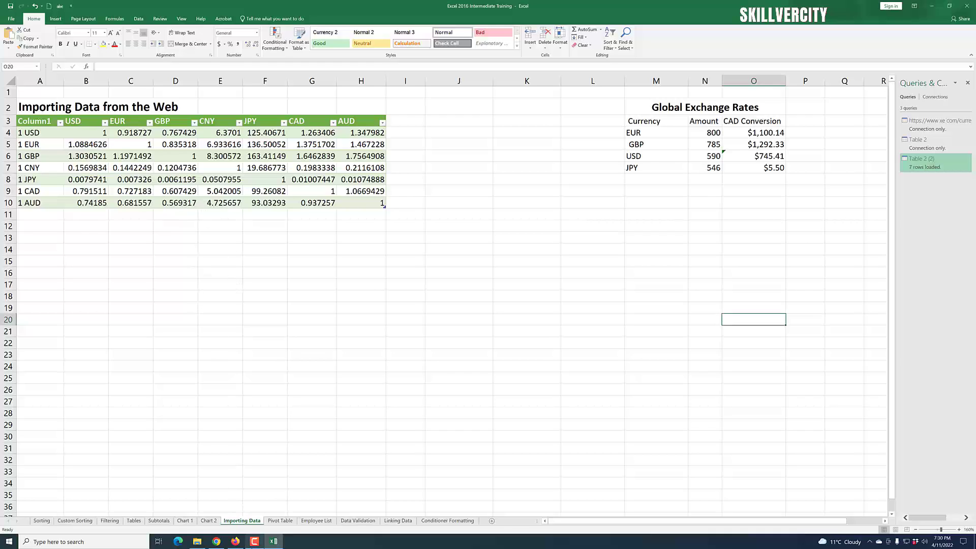
- Glance at the Firefox calculator, then run Data > Refresh All to reload the imported rates
{"action": "left_click", "coordinate": [235, 541]}
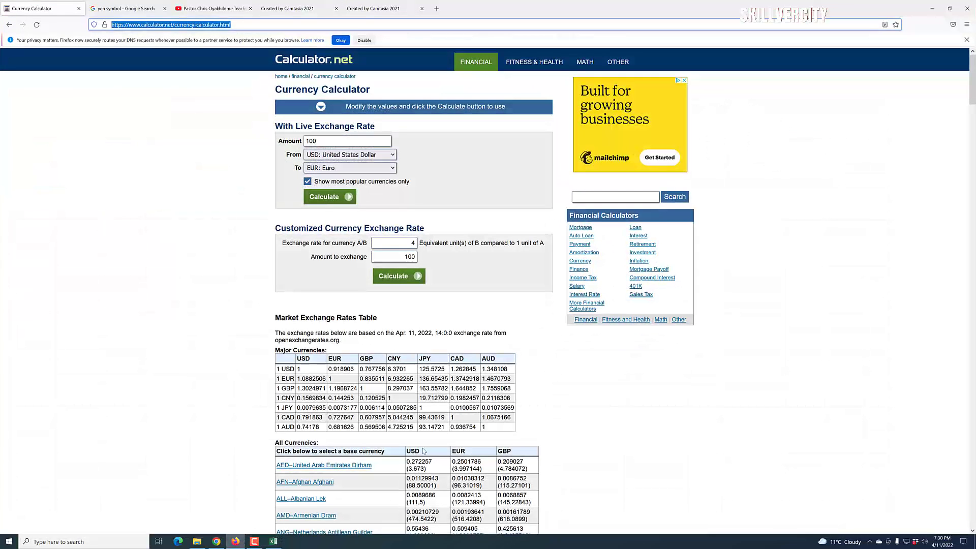
{"action": "left_click", "coordinate": [234, 542]}
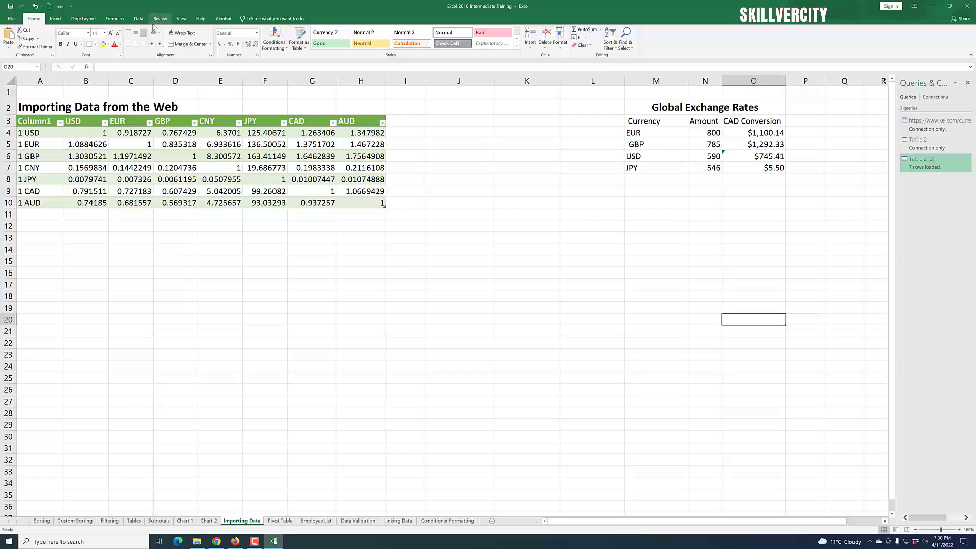
{"action": "left_click", "coordinate": [138, 18]}
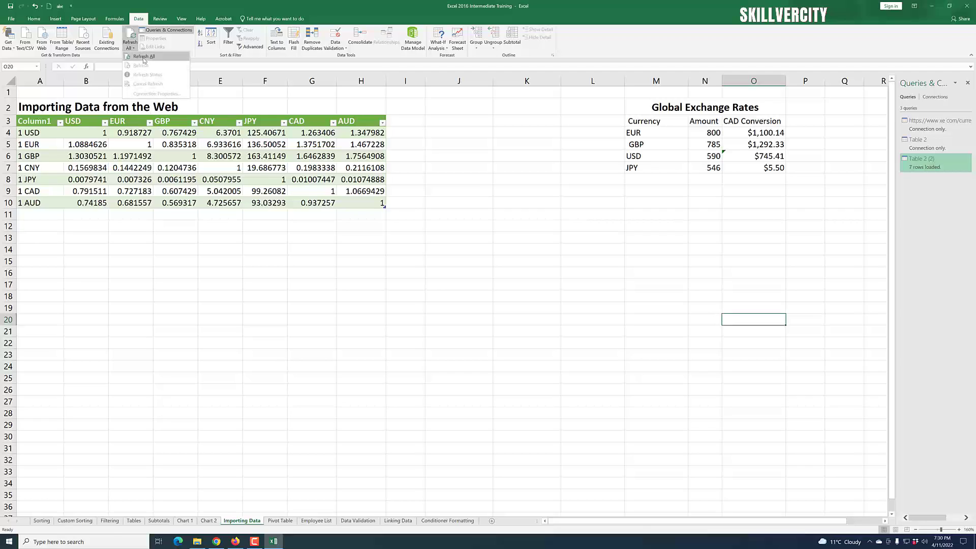
{"action": "left_click", "coordinate": [129, 44]}
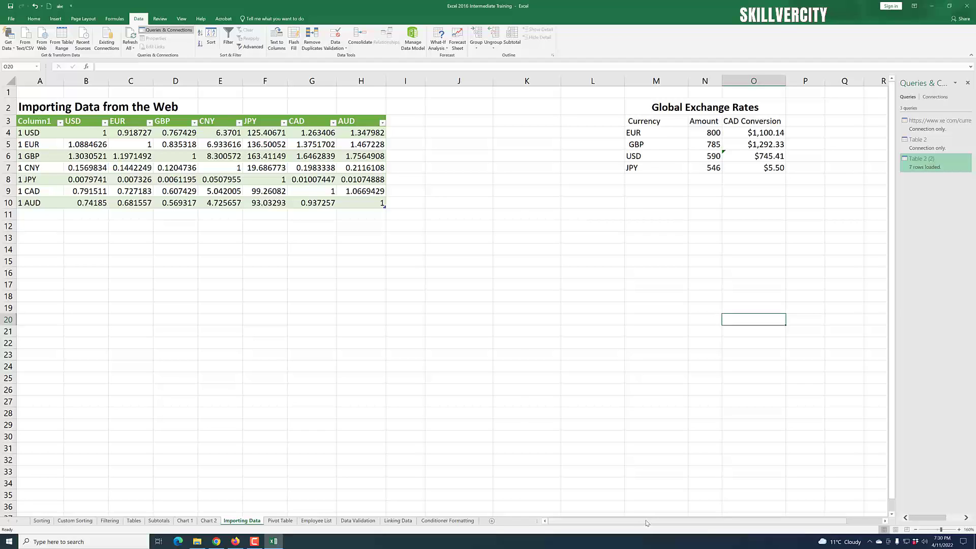
- Delete the empty columns J to L
{"action": "left_click_drag", "start_coordinate": [647, 523], "coordinate": [746, 525]}
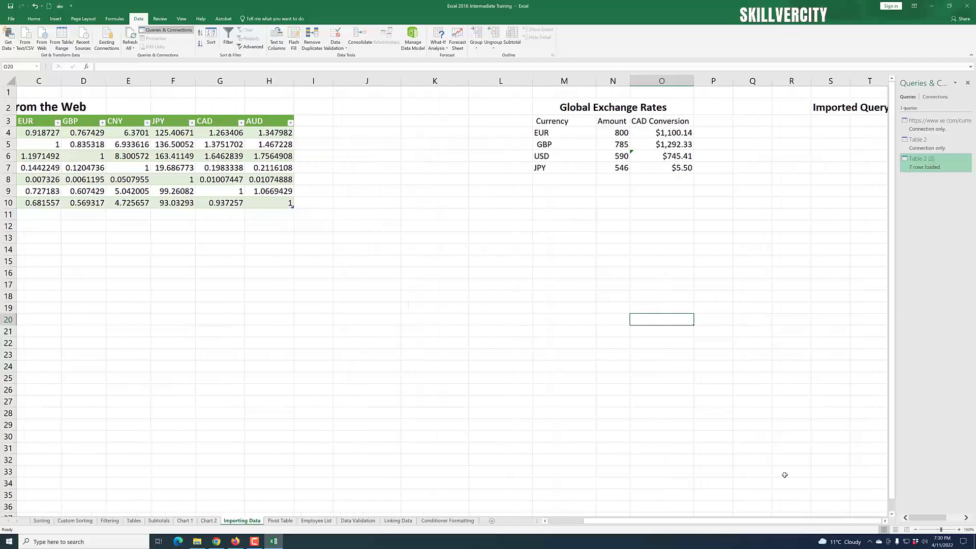
{"action": "left_click", "coordinate": [885, 521]}
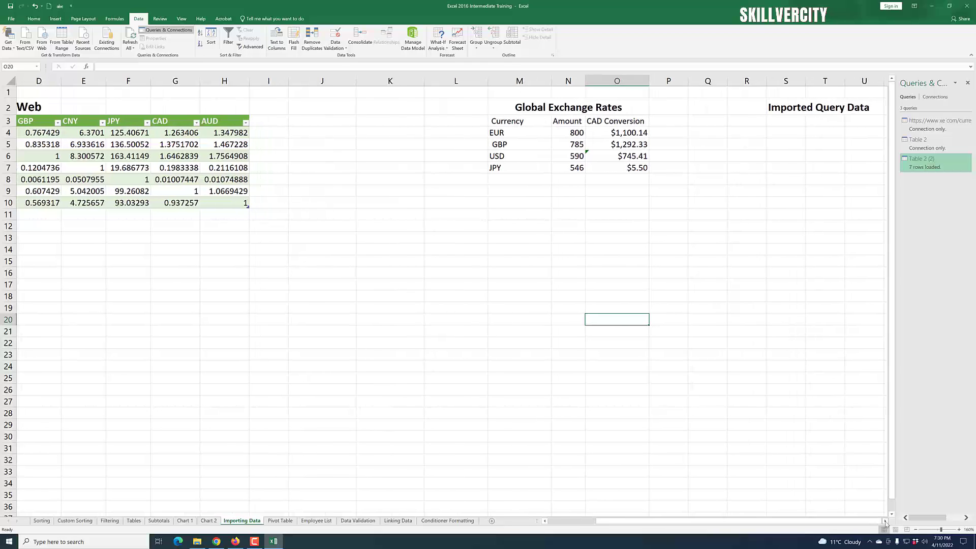
{"action": "left_click_drag", "start_coordinate": [320, 82], "coordinate": [446, 100]}
{"action": "right_click", "coordinate": [339, 81]}
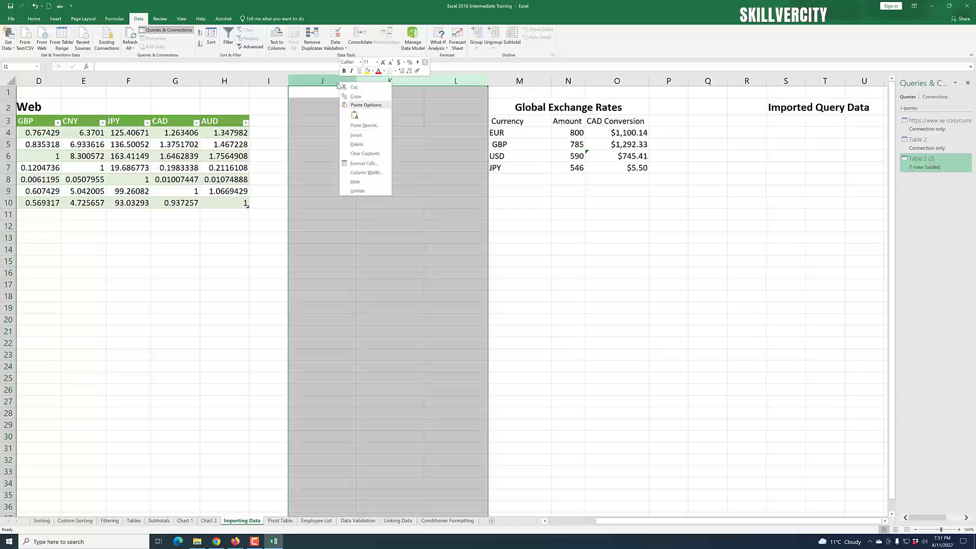
{"action": "left_click", "coordinate": [379, 146]}
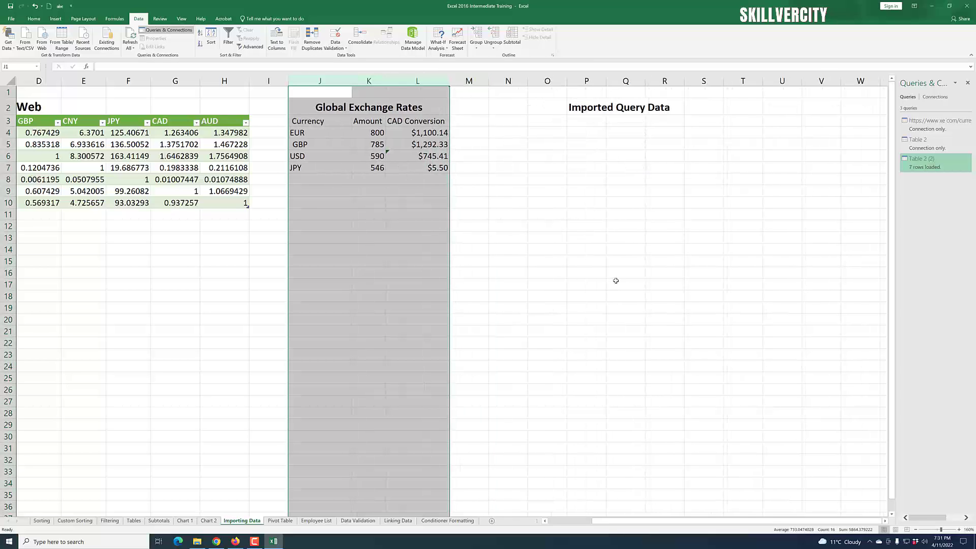
- Select cell N3 below the Imported Query Data heading as the import start
{"action": "left_click", "coordinate": [616, 281]}
{"action": "left_click", "coordinate": [506, 133]}
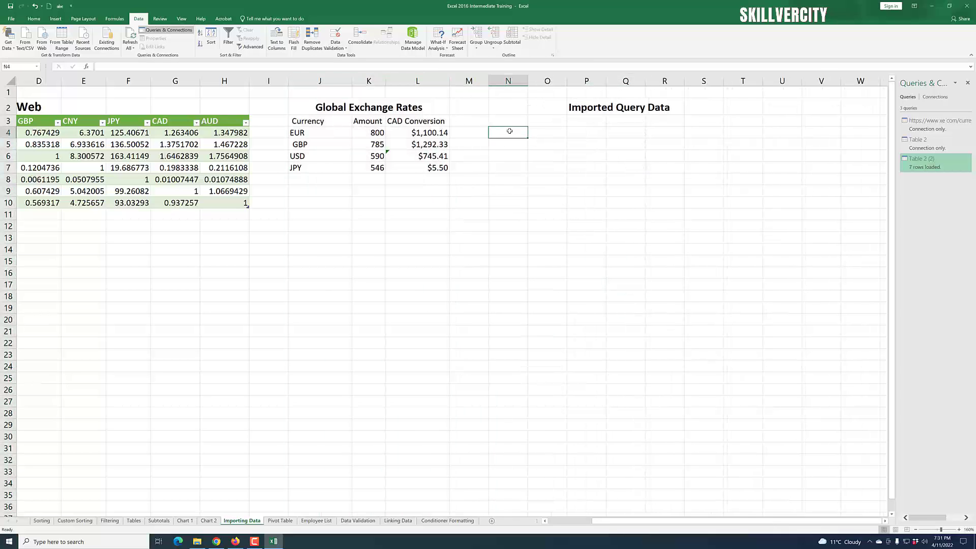
{"action": "left_click", "coordinate": [518, 122]}
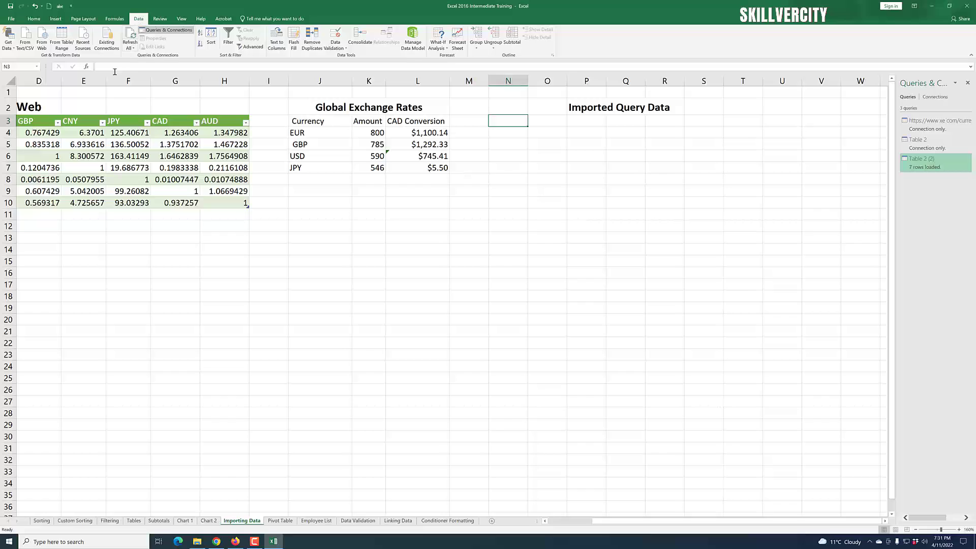
- Show Get Data's From File sources: Workbook, Text/CSV, XML, JSON, Folder and SharePoint Folder
{"action": "left_click", "coordinate": [14, 50]}
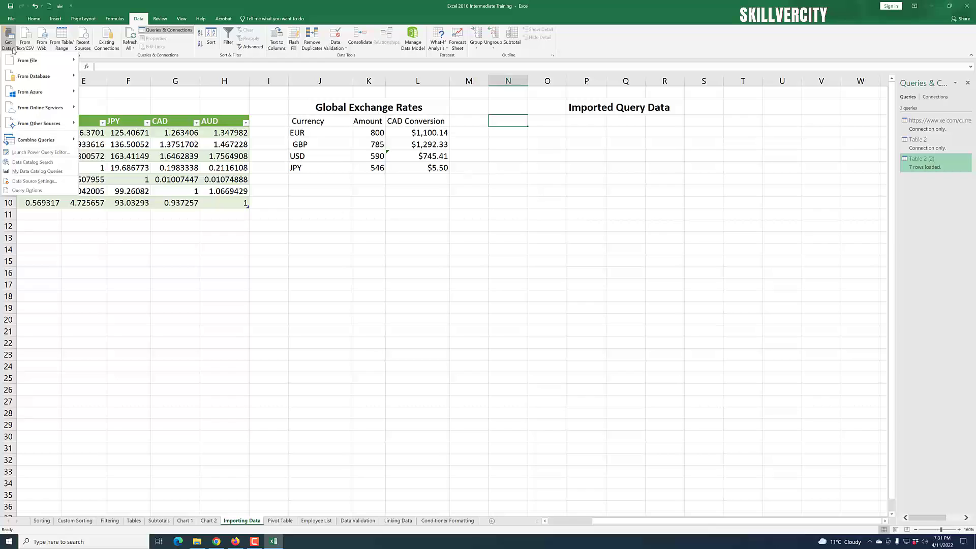
{"action": "mouse_move", "coordinate": [27, 60]}
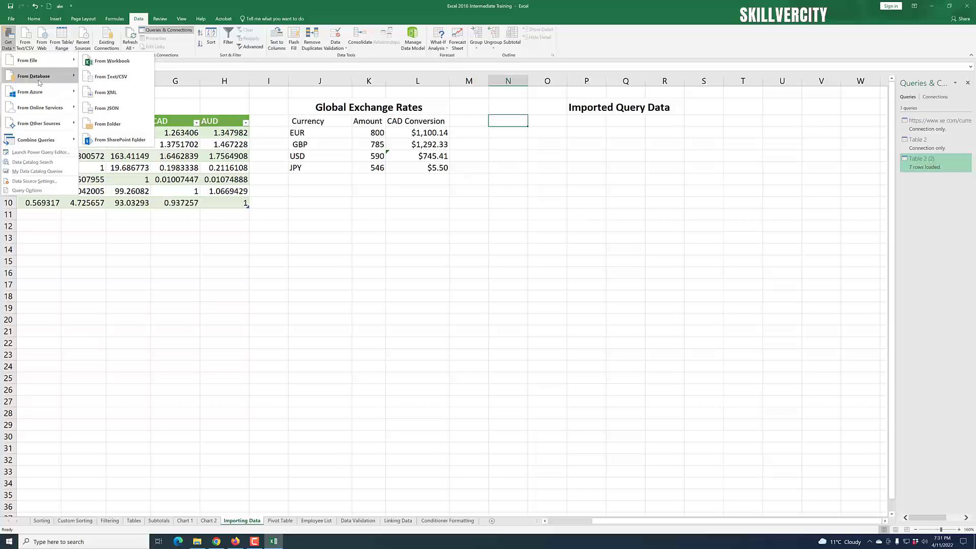
{"action": "mouse_move", "coordinate": [39, 82]}
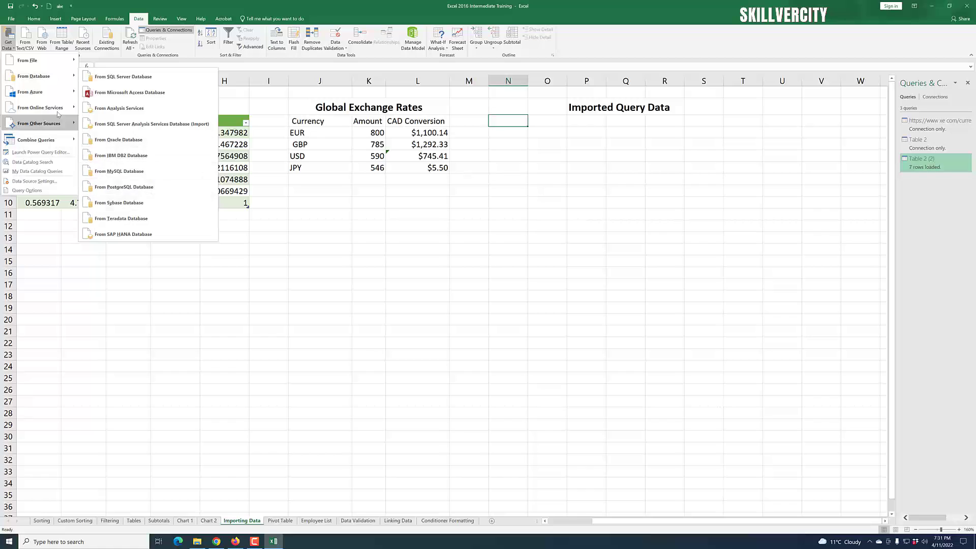
{"action": "mouse_move", "coordinate": [49, 108]}
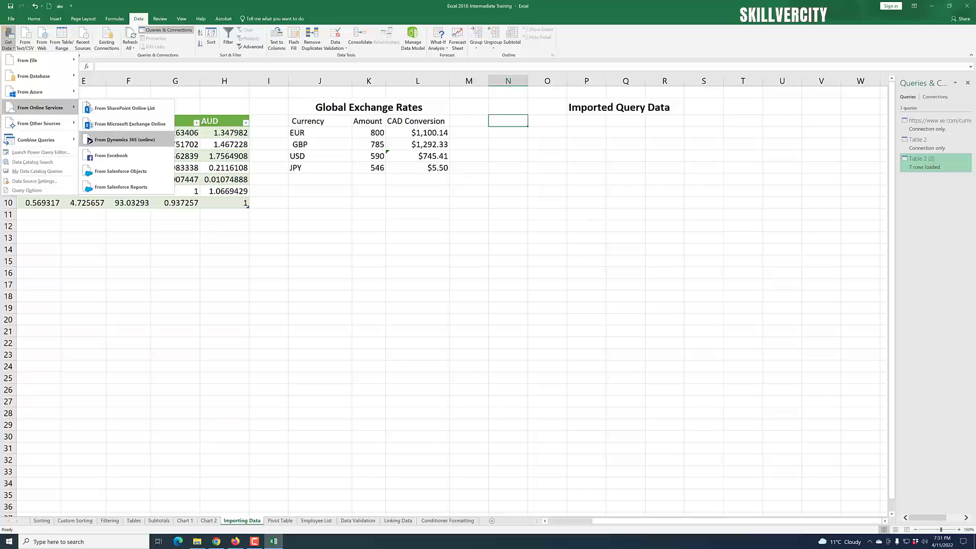
{"action": "mouse_move", "coordinate": [56, 65]}
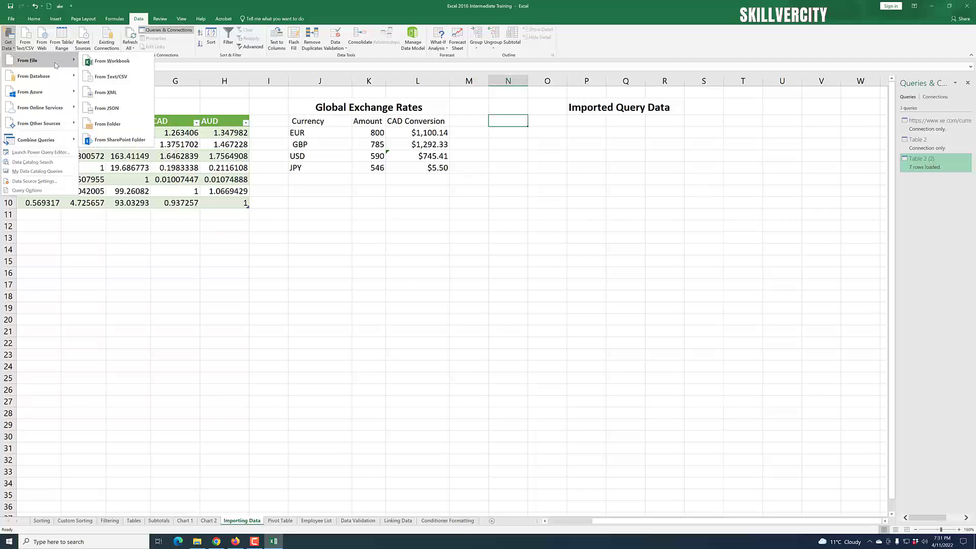
- Import the workbook Excel 2016 Tutorial File 1 from Desktop > Excel 2016 Tutorial
{"action": "left_click", "coordinate": [121, 65]}
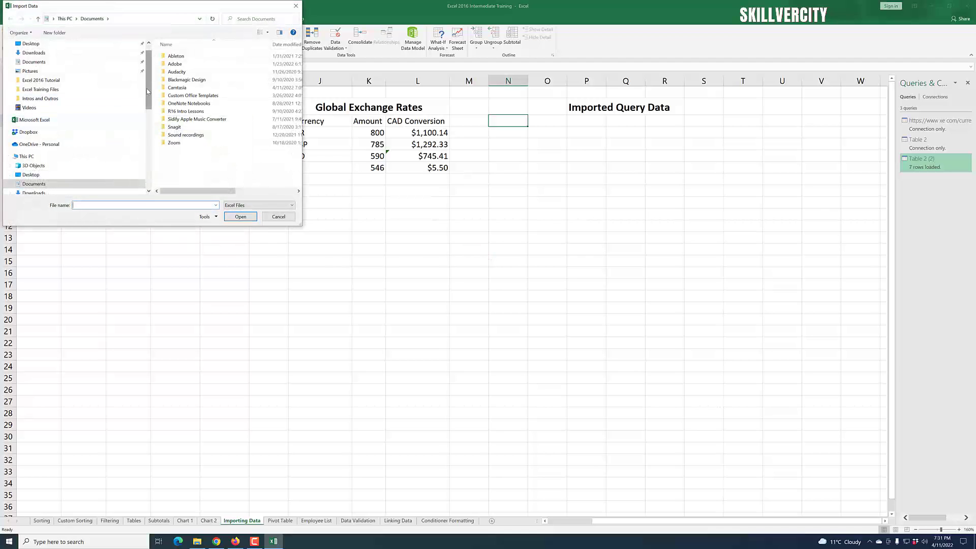
{"action": "left_click_drag", "start_coordinate": [148, 89], "coordinate": [152, 126]}
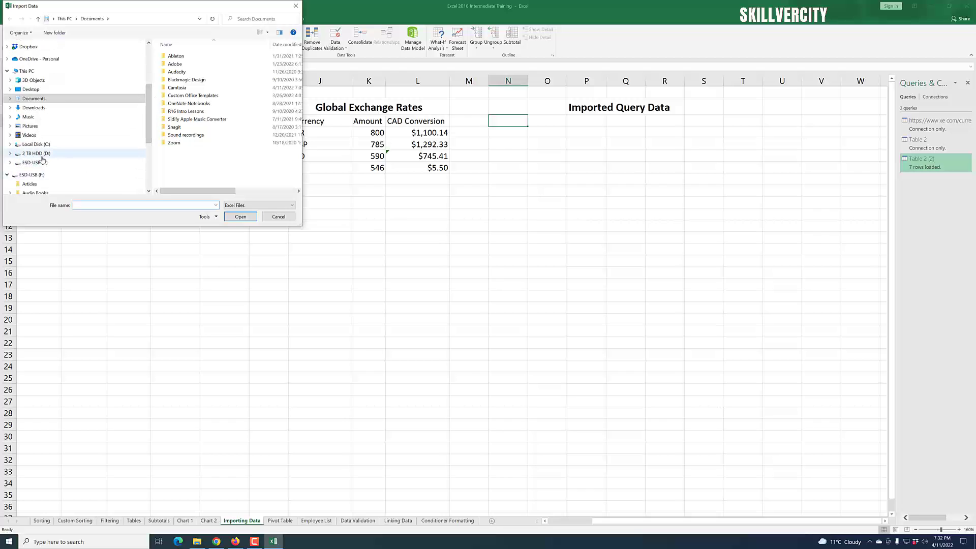
{"action": "scroll", "coordinate": [42, 158], "scroll_direction": "up", "scroll_amount": 4}
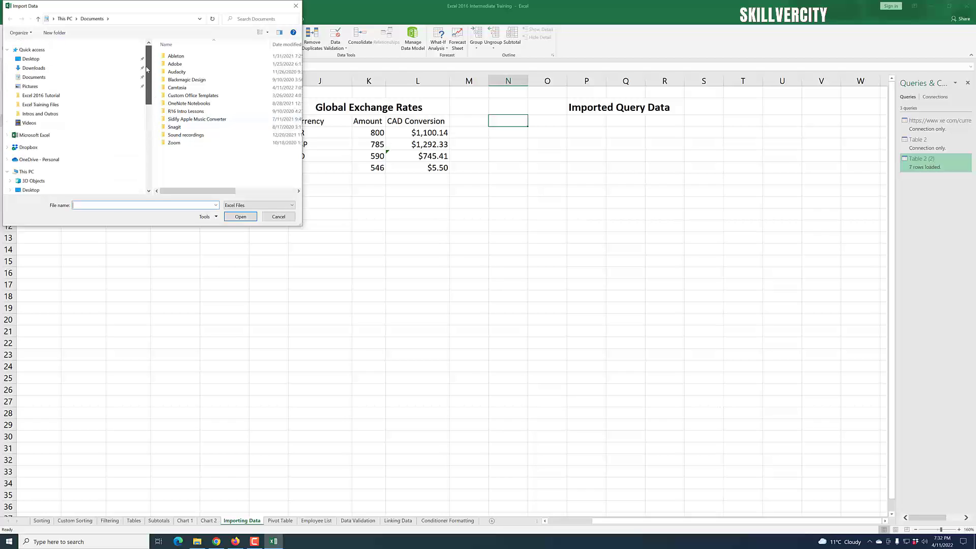
{"action": "left_click", "coordinate": [58, 61]}
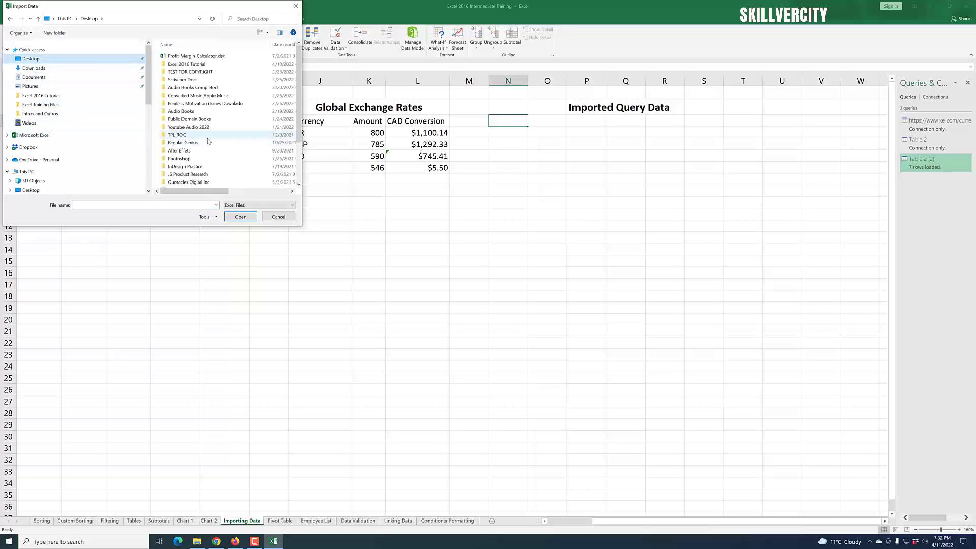
{"action": "scroll", "coordinate": [203, 114], "scroll_direction": "down", "scroll_amount": 2}
{"action": "scroll", "coordinate": [204, 114], "scroll_direction": "up", "scroll_amount": 2}
{"action": "double_click", "coordinate": [203, 83]}
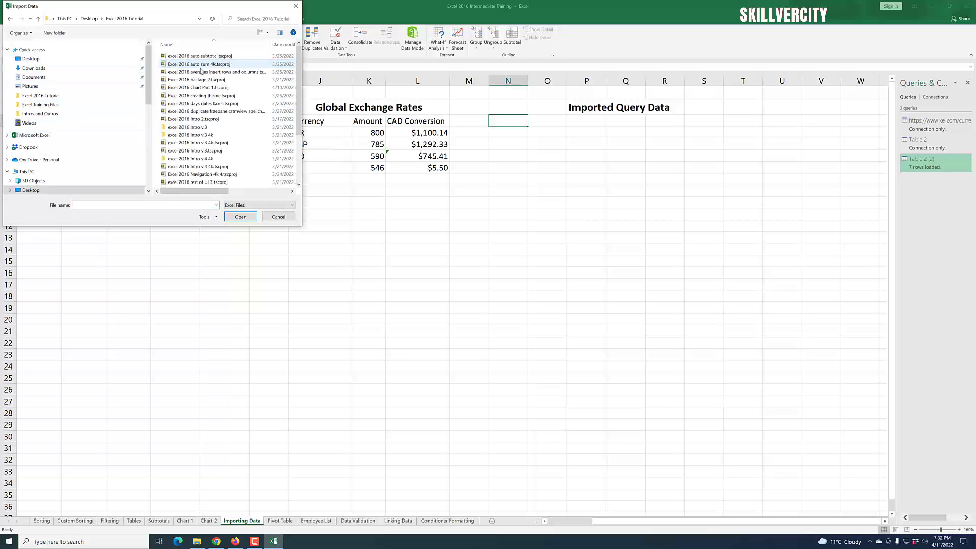
{"action": "scroll", "coordinate": [233, 153], "scroll_direction": "down", "scroll_amount": 3}
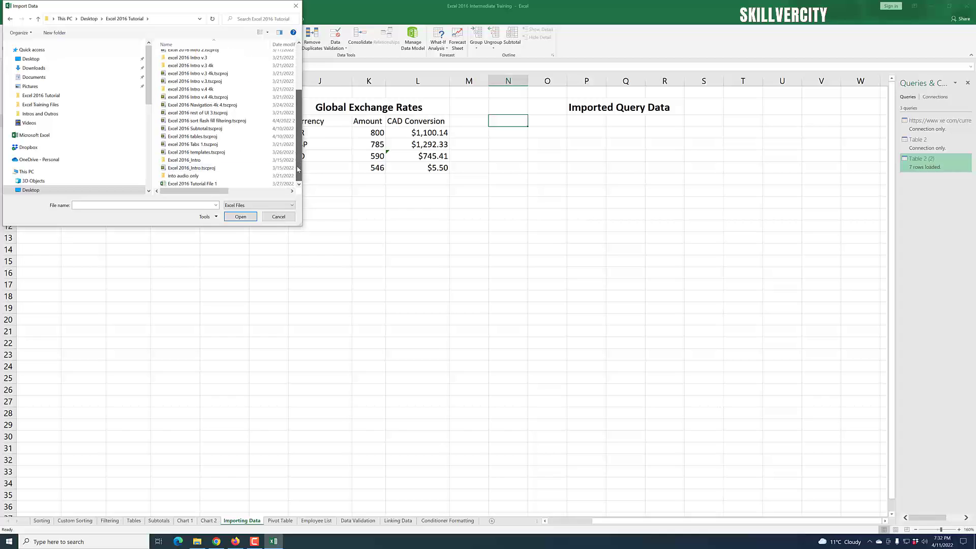
{"action": "left_click", "coordinate": [213, 184]}
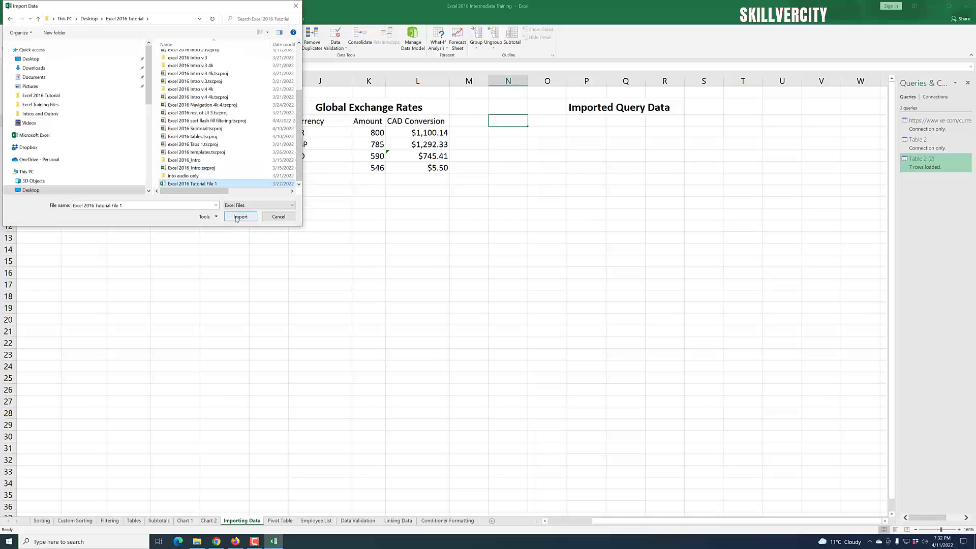
{"action": "left_click", "coordinate": [239, 216]}
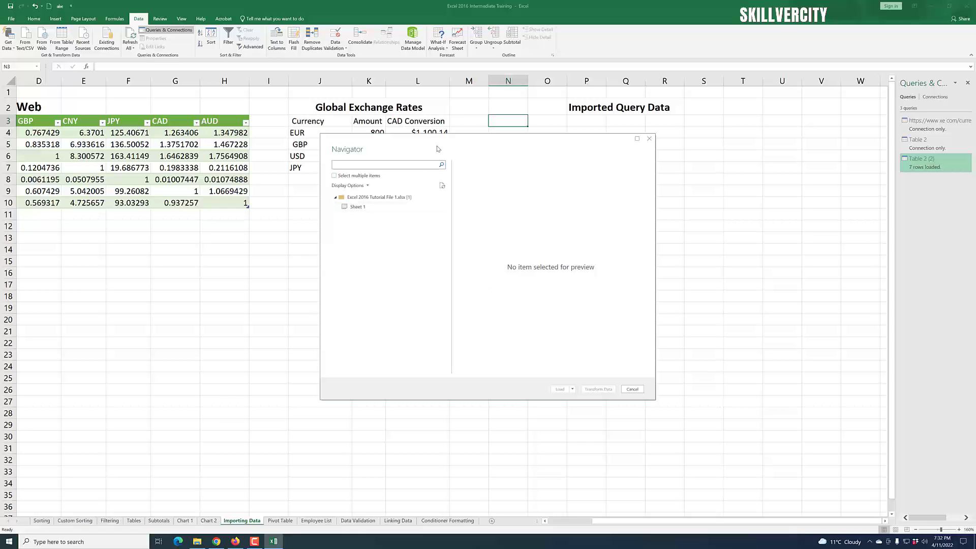
- Preview Sheet 1 and set it to load as a Table on the existing worksheet at $N$3
{"action": "left_click_drag", "start_coordinate": [437, 148], "coordinate": [528, 196]}
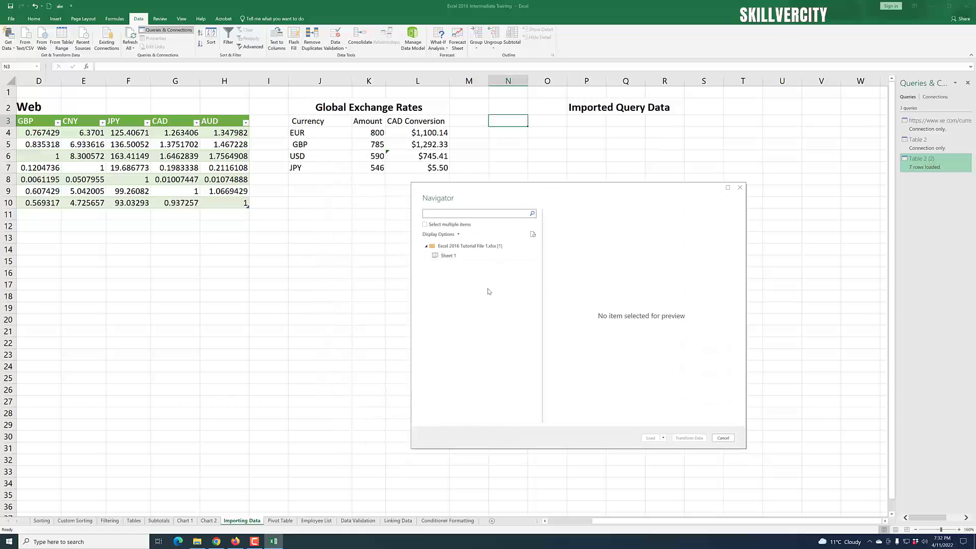
{"action": "left_click", "coordinate": [455, 255]}
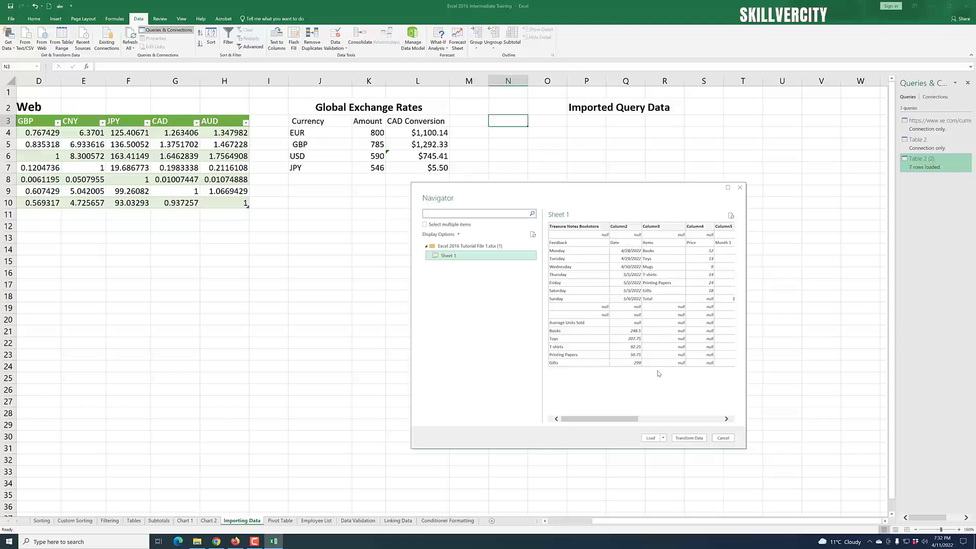
{"action": "left_click", "coordinate": [664, 440]}
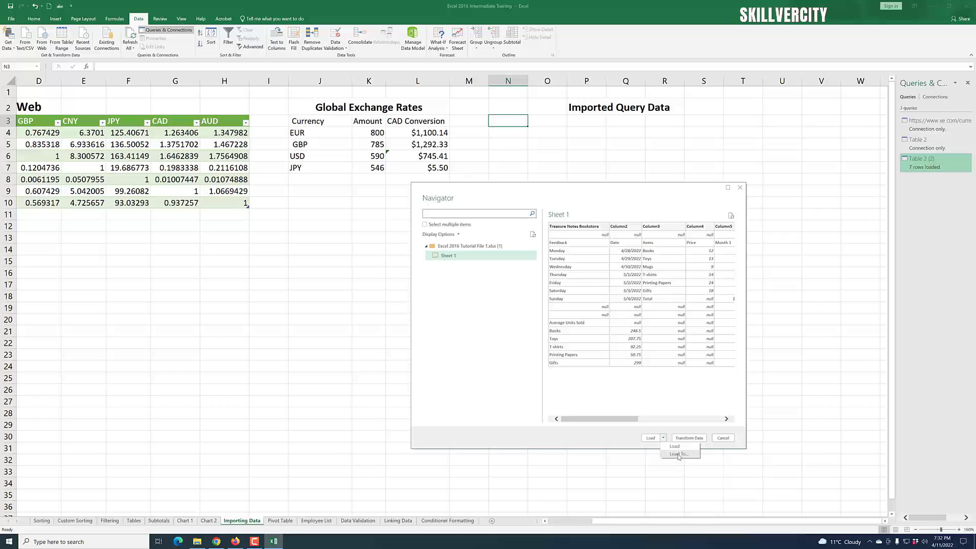
{"action": "left_click", "coordinate": [678, 454]}
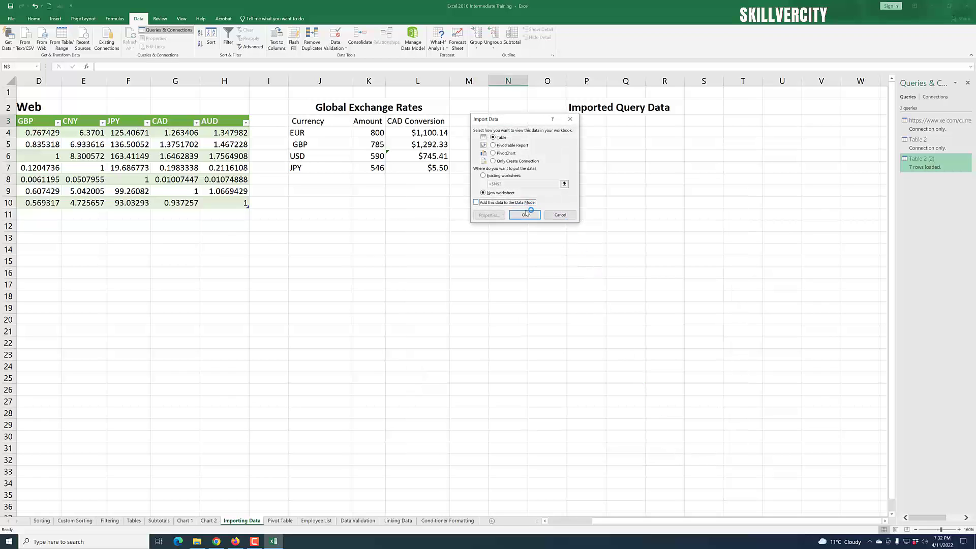
{"action": "left_click", "coordinate": [483, 176]}
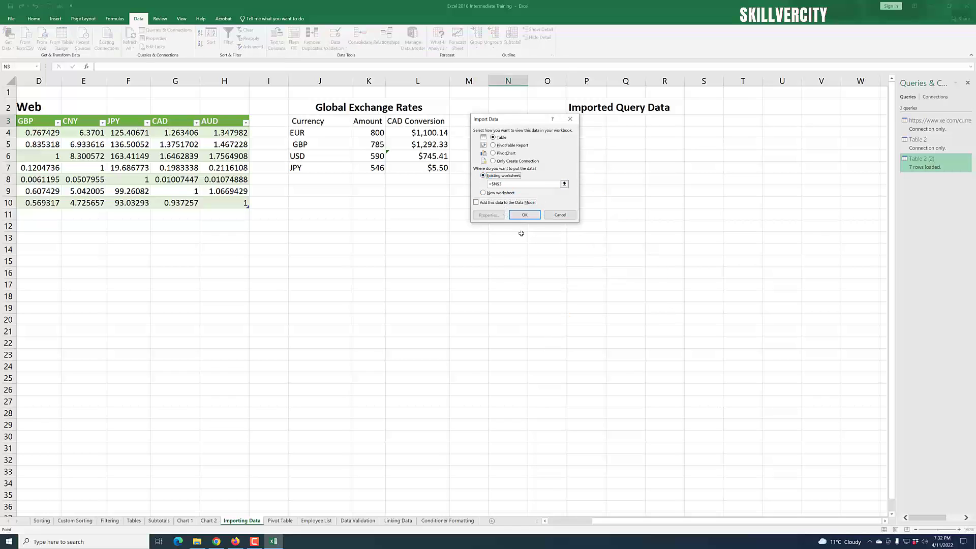
{"action": "left_click_drag", "start_coordinate": [531, 121], "coordinate": [690, 175]}
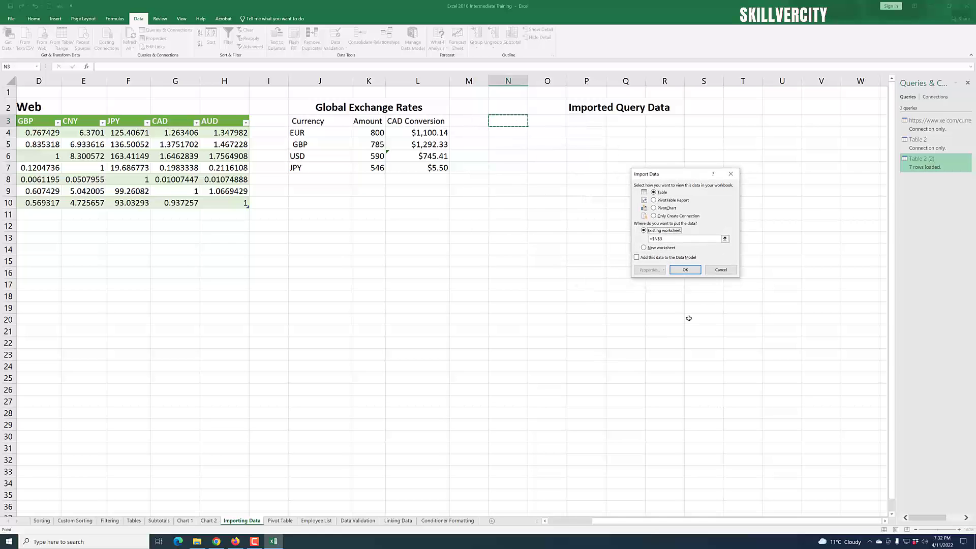
- Load Sheet 1 as a table at N3 and scroll across to review the bookstore sales data
{"action": "left_click", "coordinate": [685, 270]}
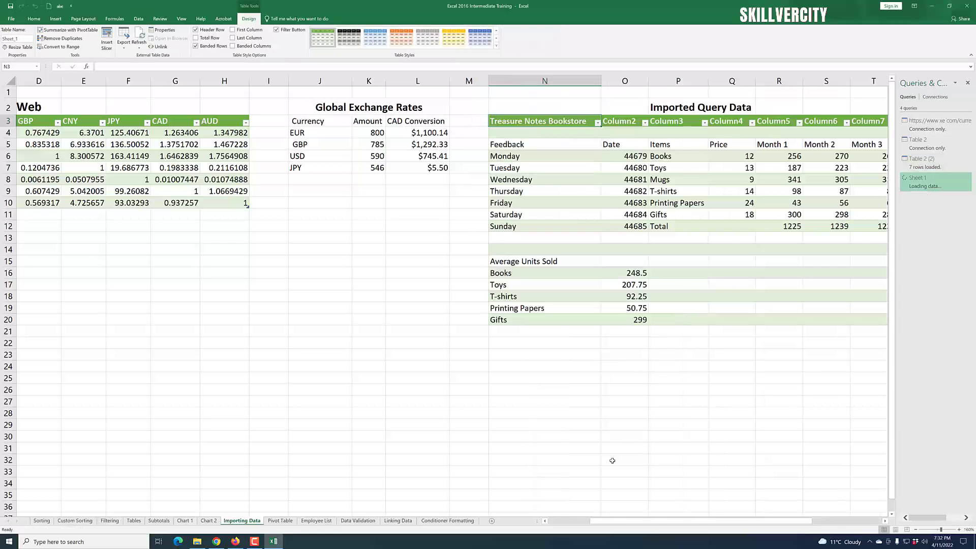
{"action": "left_click_drag", "start_coordinate": [619, 525], "coordinate": [716, 524]}
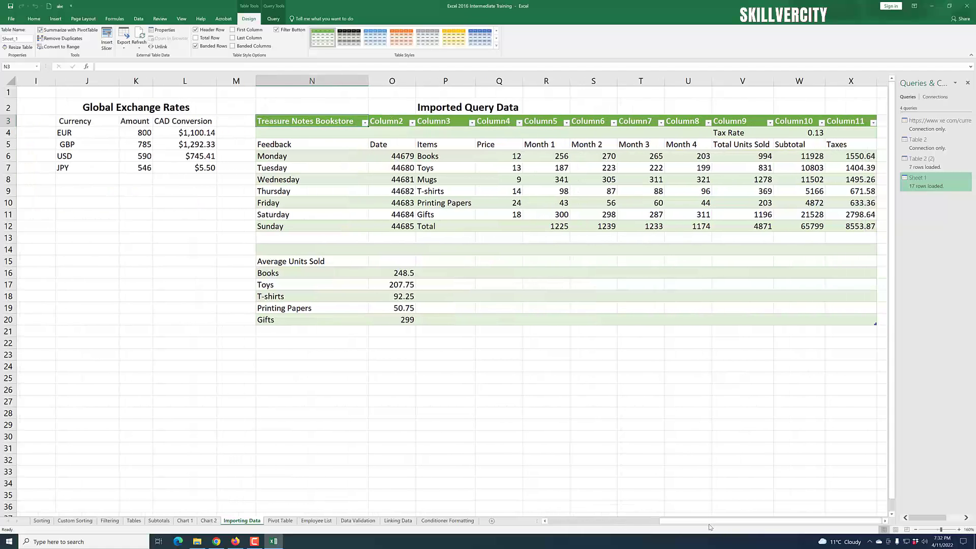
{"action": "left_click_drag", "start_coordinate": [712, 523], "coordinate": [598, 525]}
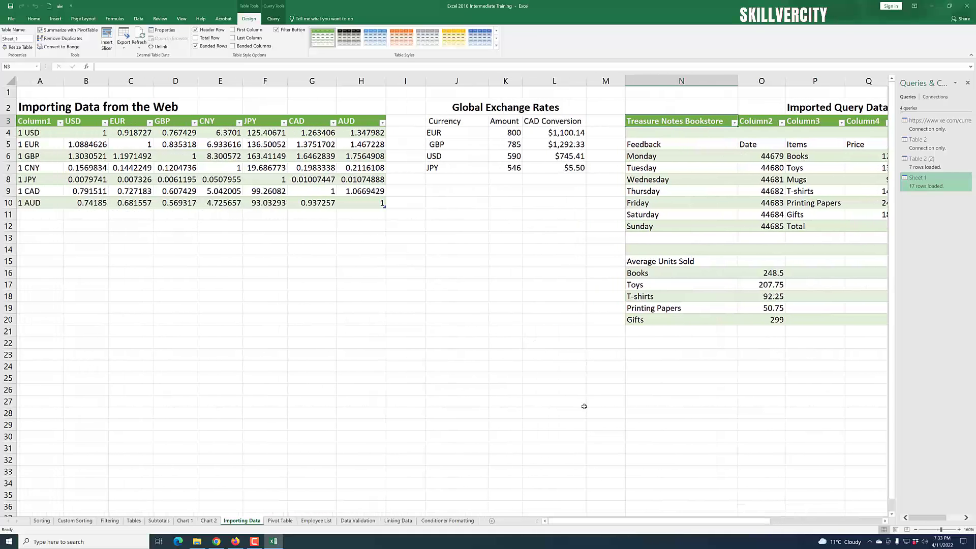